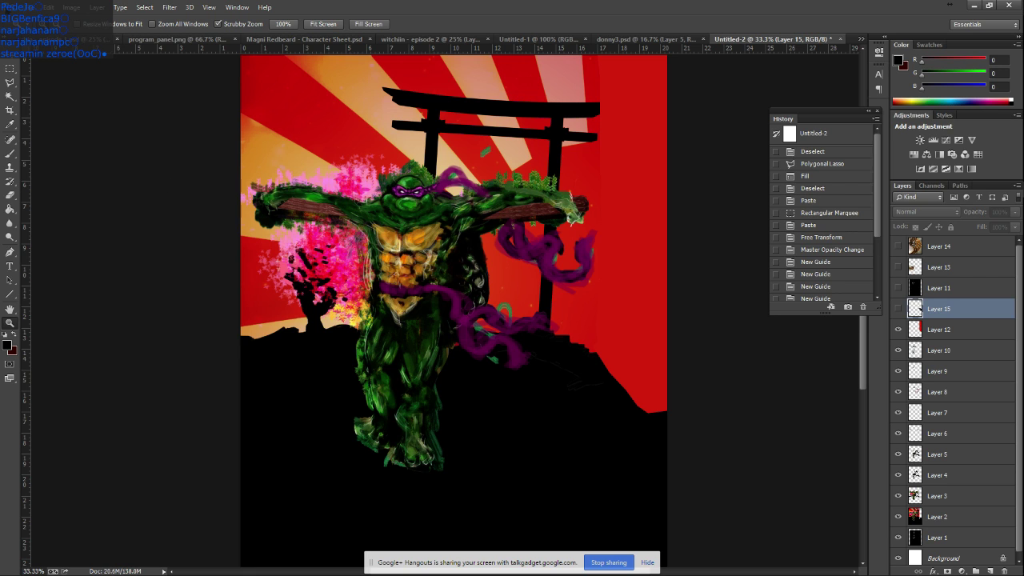
Create a new document 3000 px wide and 3000 px high with resolution 1
{"action": "left_click", "coordinate": [32, 8]}
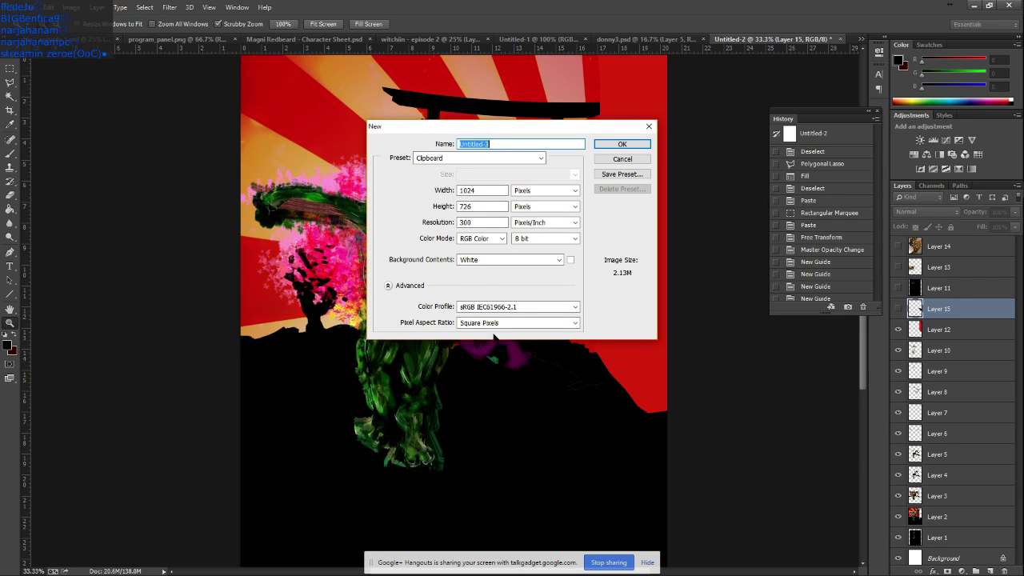
{"action": "double_click", "coordinate": [461, 190]}
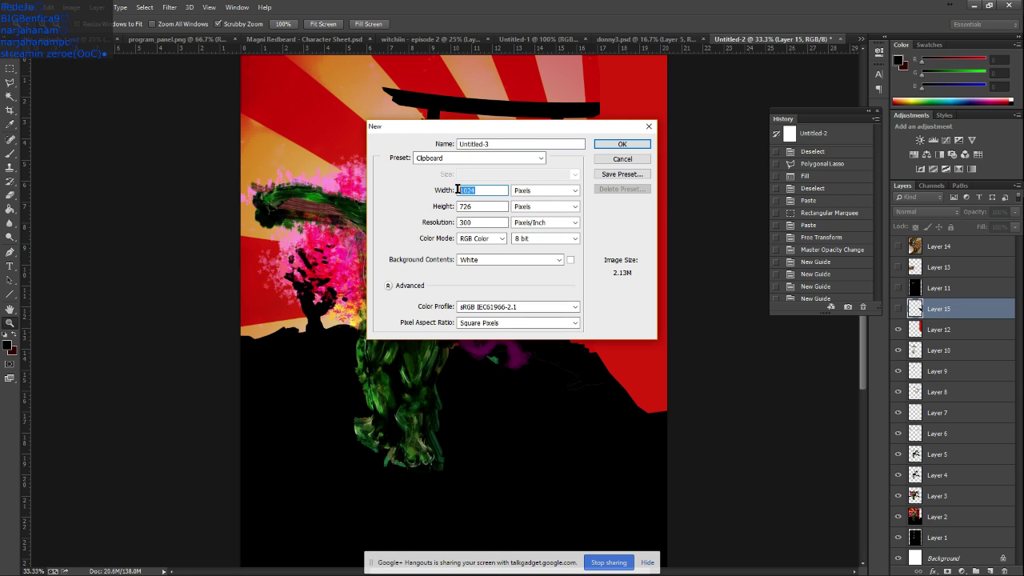
{"action": "type", "text": "3000"}
{"action": "key", "text": "Tab"}
{"action": "key", "text": "Tab"}
{"action": "type", "text": "300"}
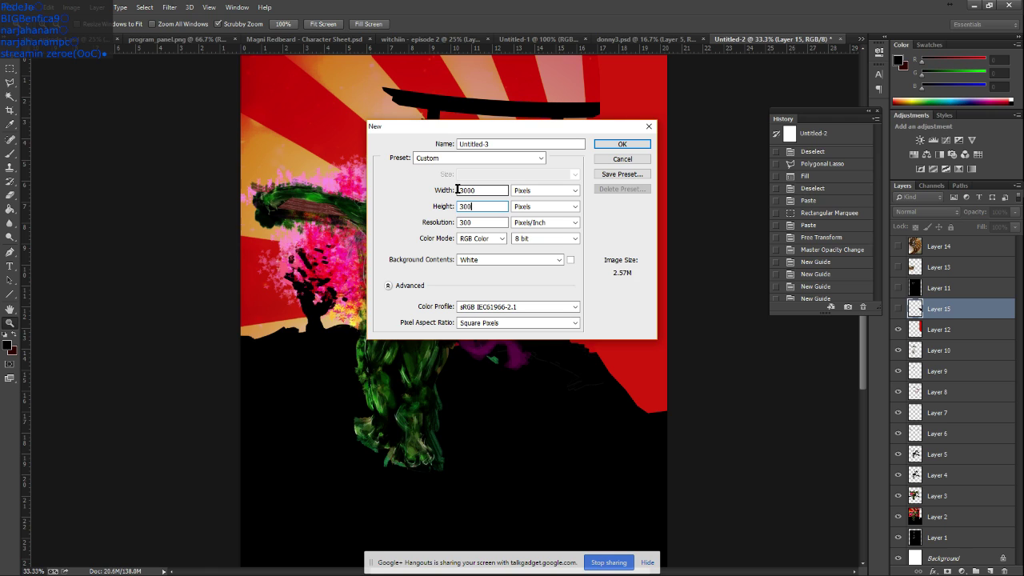
{"action": "type", "text": "0"}
{"action": "key", "text": "Tab"}
{"action": "key", "text": "Tab"}
{"action": "type", "text": "1"}
{"action": "key", "text": "Return"}
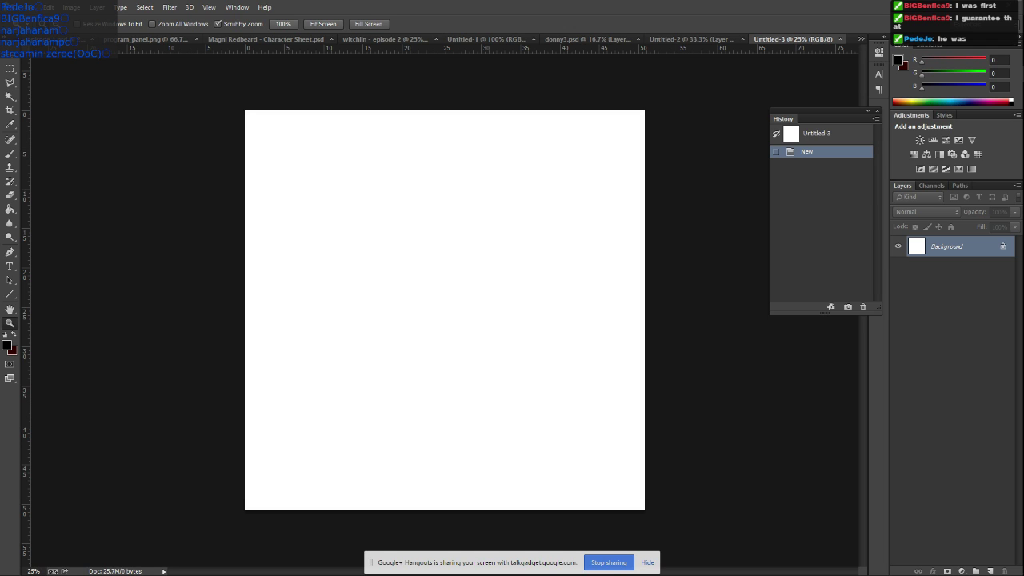
Paste the Benfica crest onto the canvas and scale it up to about 285%
{"action": "key", "text": "ctrl+v"}
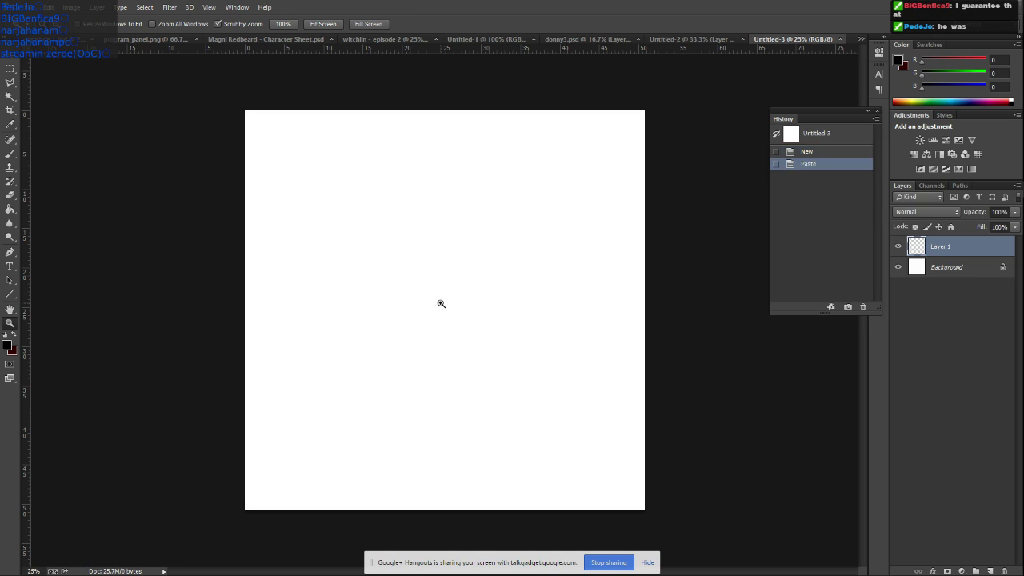
{"action": "key", "text": "ctrl+t"}
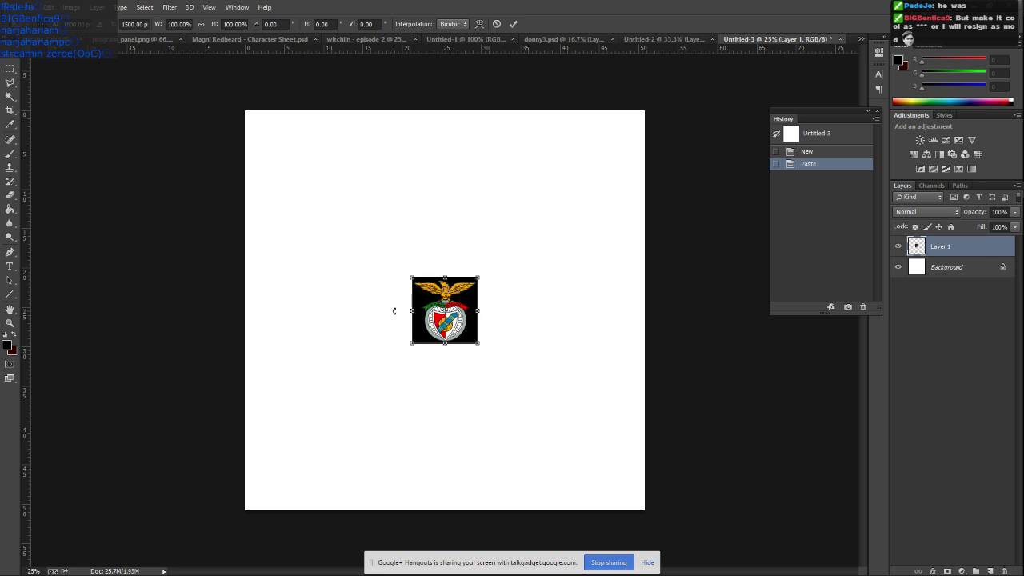
{"action": "left_click_drag", "start_coordinate": [411, 277], "coordinate": [276, 164]}
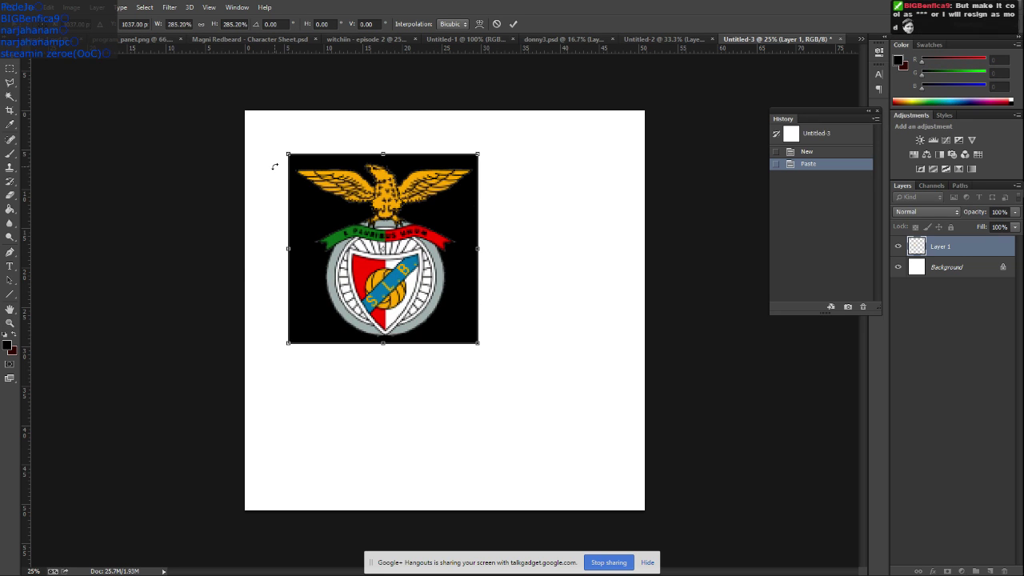
{"action": "key", "text": "Return"}
Zoom to 33.3% and delete the crest's black background with the Magic Wand
{"action": "key", "text": "z"}
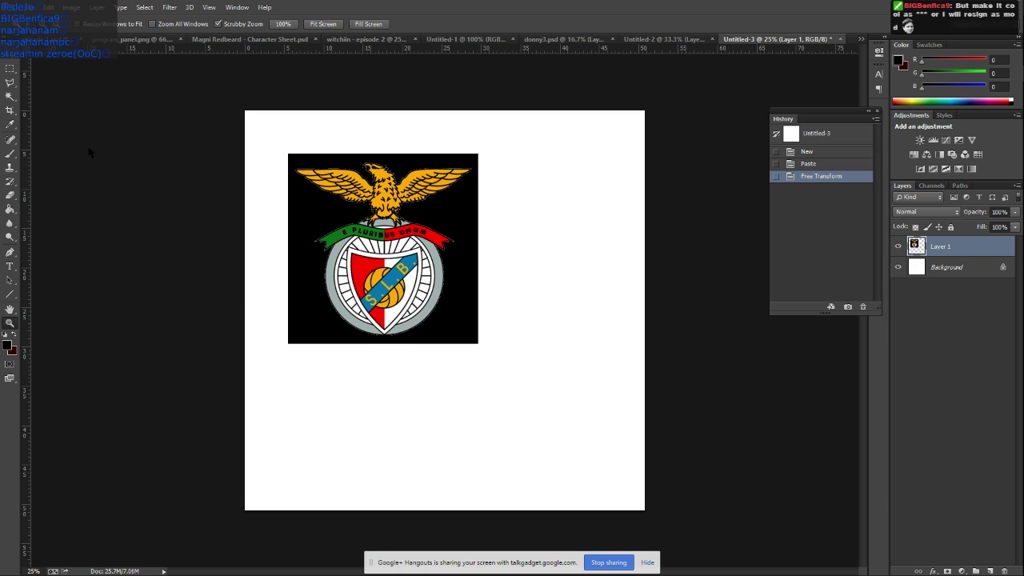
{"action": "left_click", "coordinate": [315, 210]}
{"action": "left_click", "coordinate": [11, 97]}
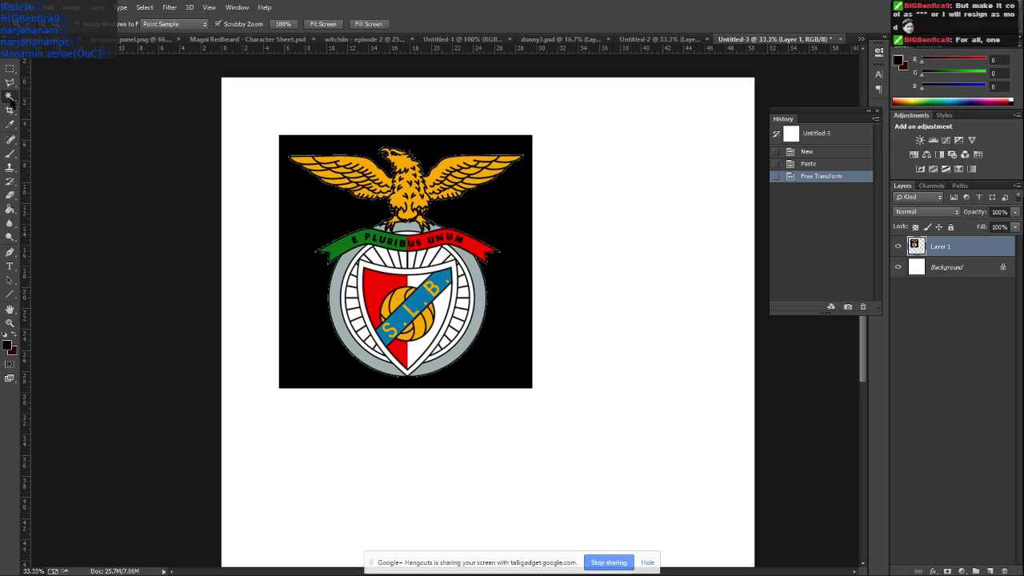
{"action": "left_click", "coordinate": [311, 213]}
{"action": "key", "text": "Delete"}
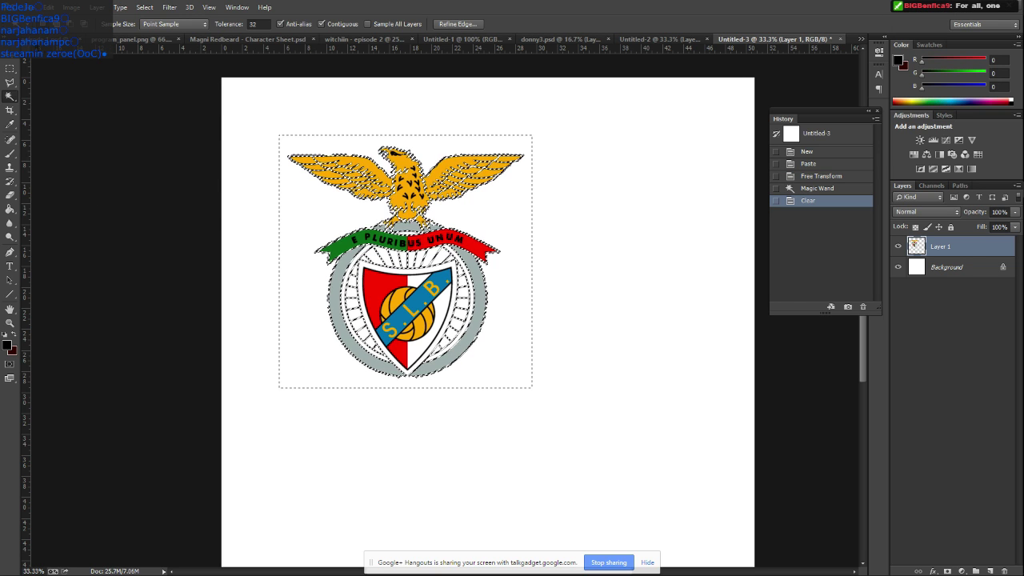
{"action": "key", "text": "m"}
{"action": "key", "text": "ctrl+d"}
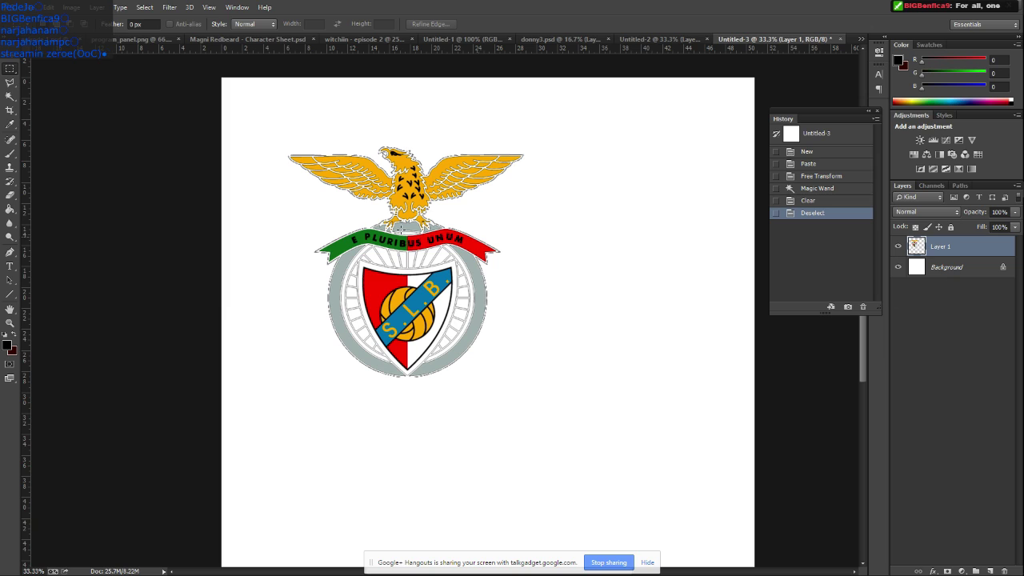
Start a text layer near the top-left whose first line names the requester
{"action": "left_click", "coordinate": [9, 266]}
{"action": "left_click", "coordinate": [272, 111]}
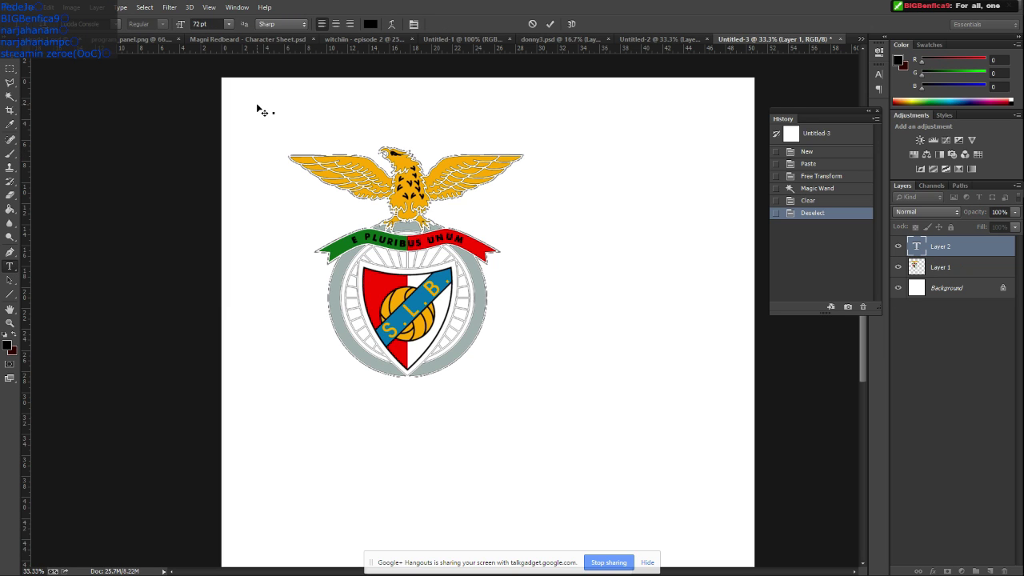
{"action": "type", "text": "reques"}
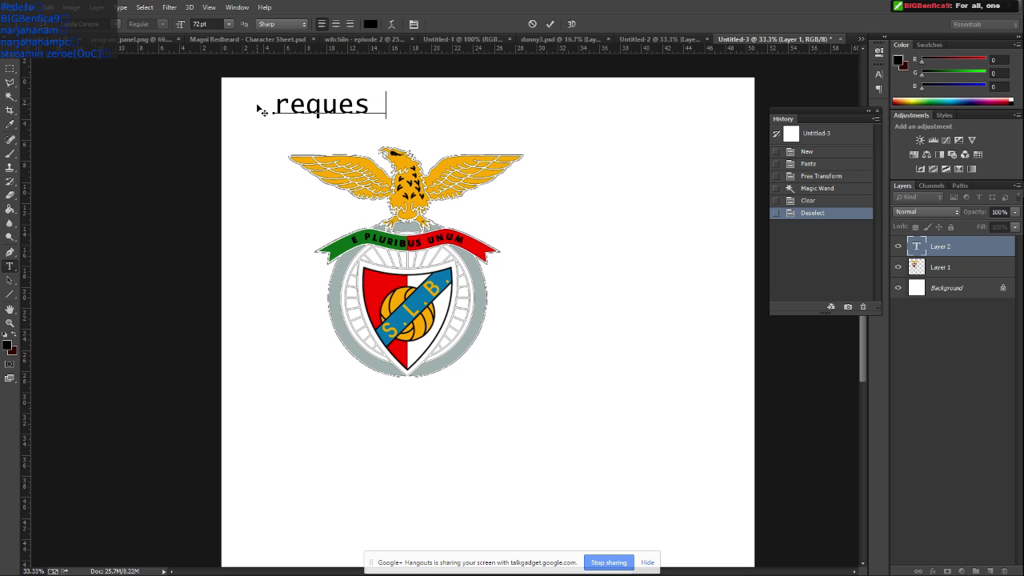
{"action": "type", "text": "t - BIGb"}
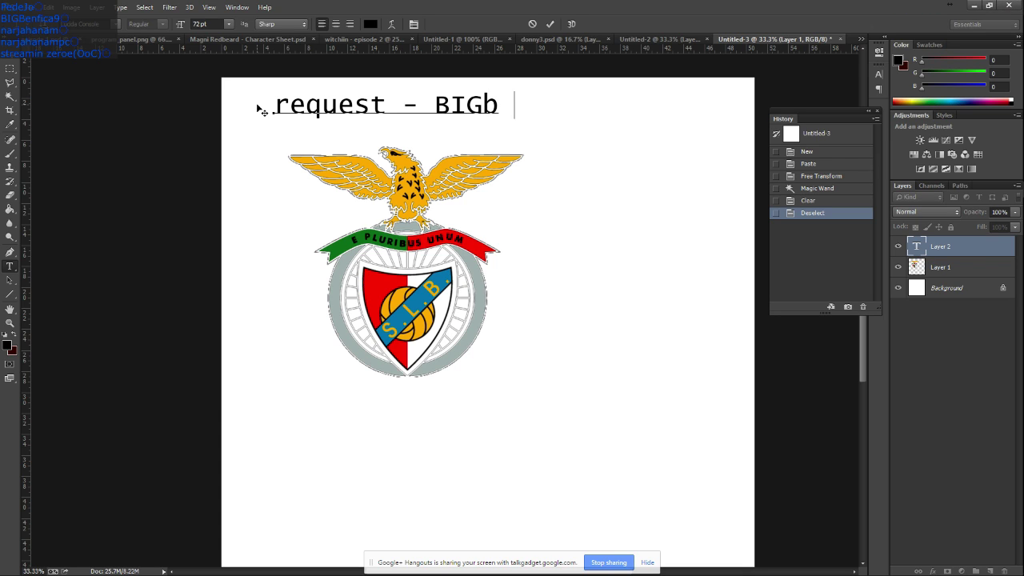
{"action": "type", "text": "enfica8"}
{"action": "key", "text": "BackSpace"}
{"action": "type", "text": "0"}
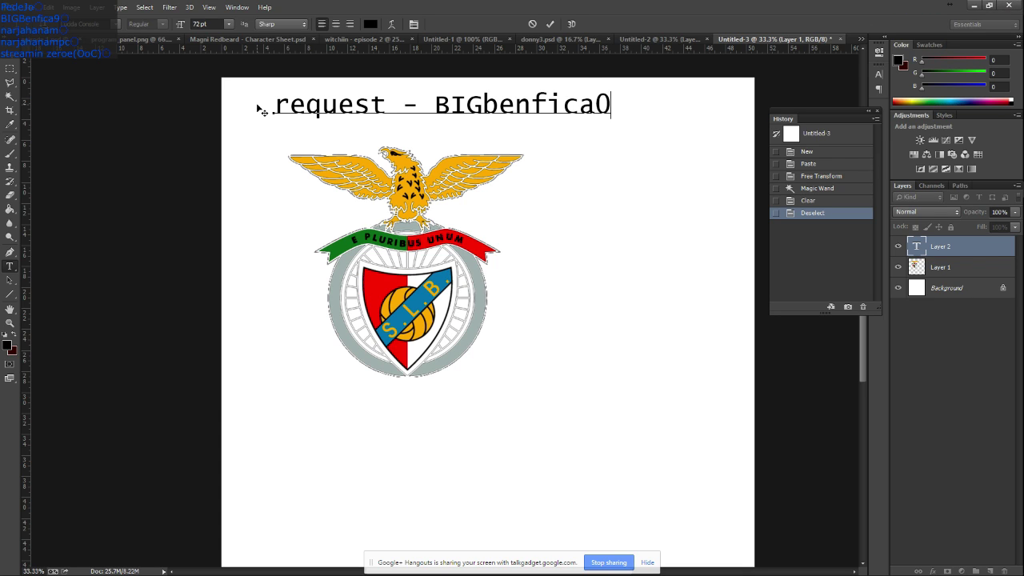
{"action": "key", "text": "BackSpace"}
{"action": "type", "text": "9"}
Add the second line 'draw an awesome benfica logo' and commit the caption
{"action": "key", "text": "Return"}
{"action": "type", "text": "draw "}
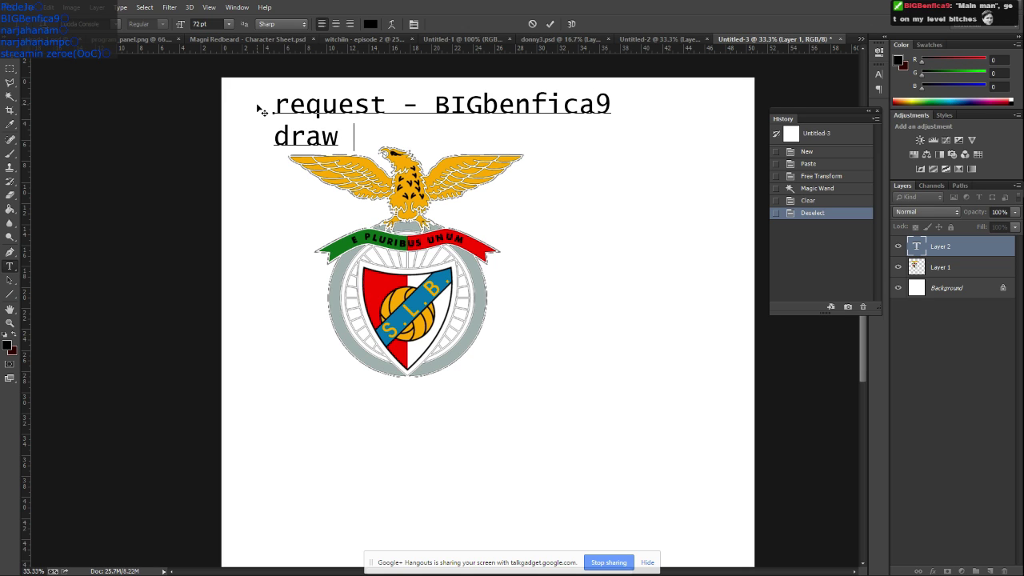
{"action": "type", "text": "an awesome be"}
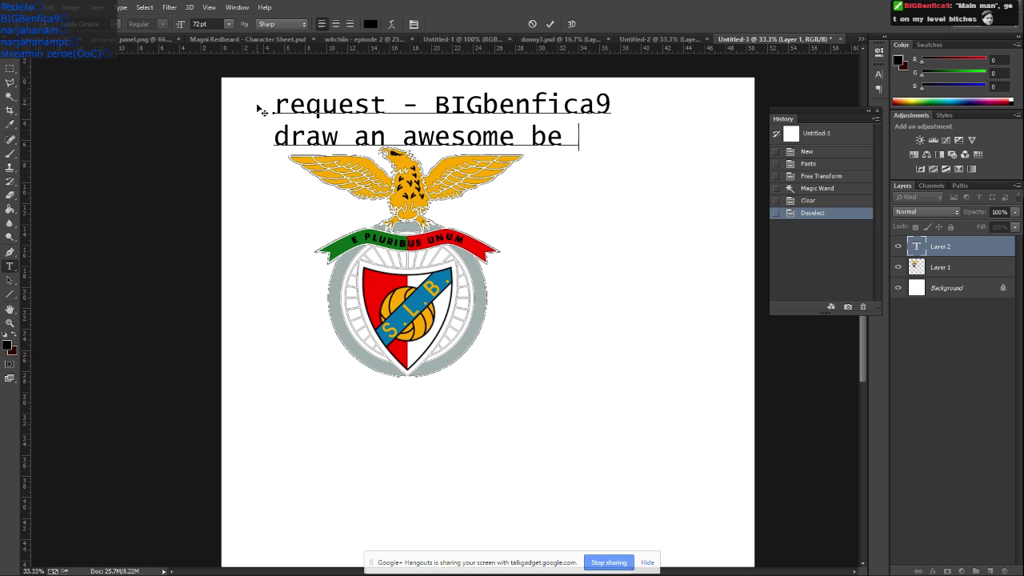
{"action": "key", "text": "BackSpace"}
{"action": "type", "text": "nfic"}
{"action": "key", "text": "BackSpace"}
{"action": "type", "text": "a l"}
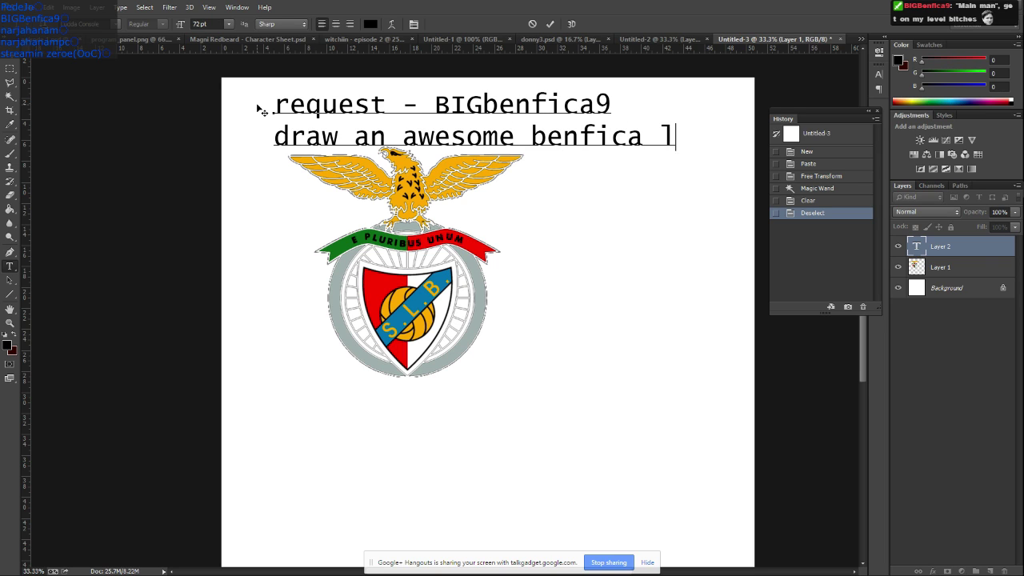
{"action": "type", "text": "ogo"}
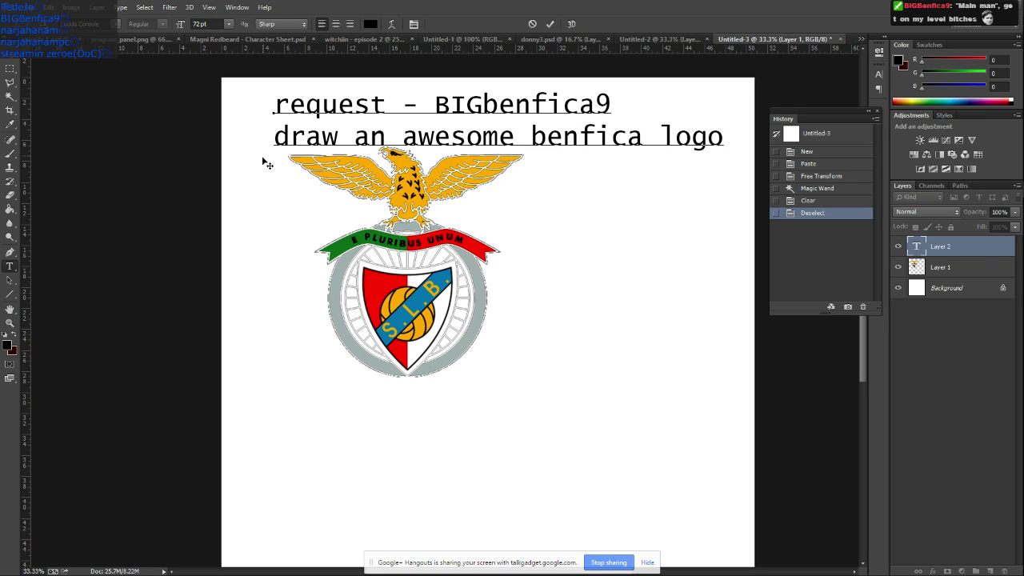
{"action": "left_click", "coordinate": [940, 268]}
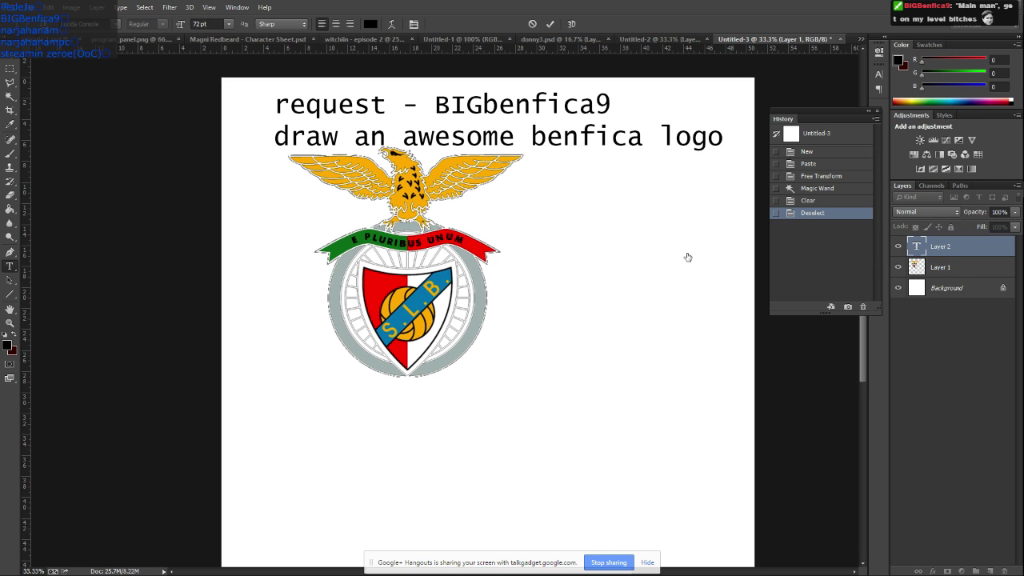
Reposition the crest on the page and shrink it to about 67%
{"action": "left_click", "coordinate": [11, 58]}
{"action": "left_click_drag", "start_coordinate": [467, 280], "coordinate": [548, 328]}
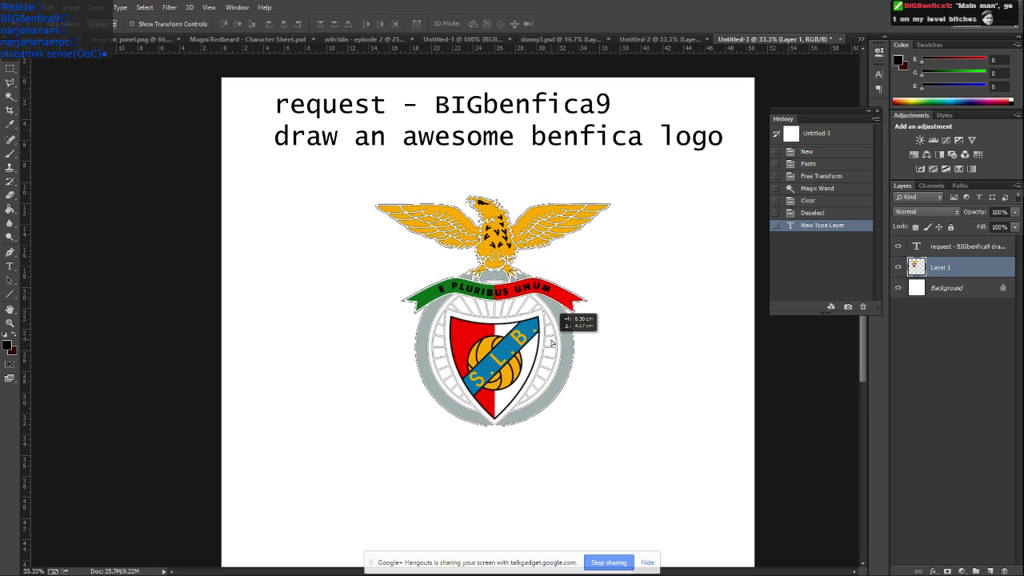
{"action": "key", "text": "ctrl+minus"}
{"action": "key", "text": "ctrl+minus"}
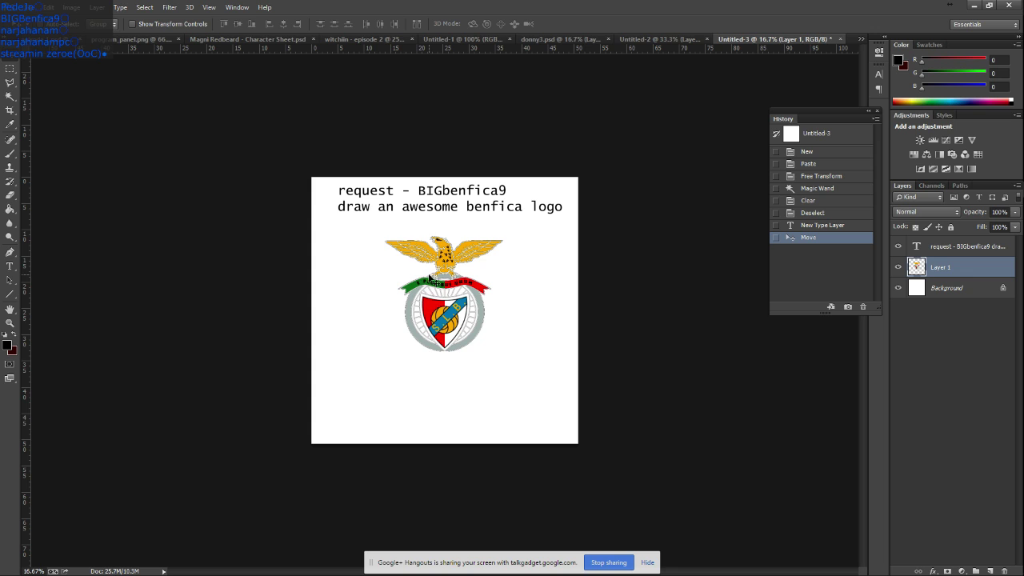
{"action": "left_click_drag", "start_coordinate": [452, 305], "coordinate": [380, 292]}
{"action": "key", "text": "ctrl+t"}
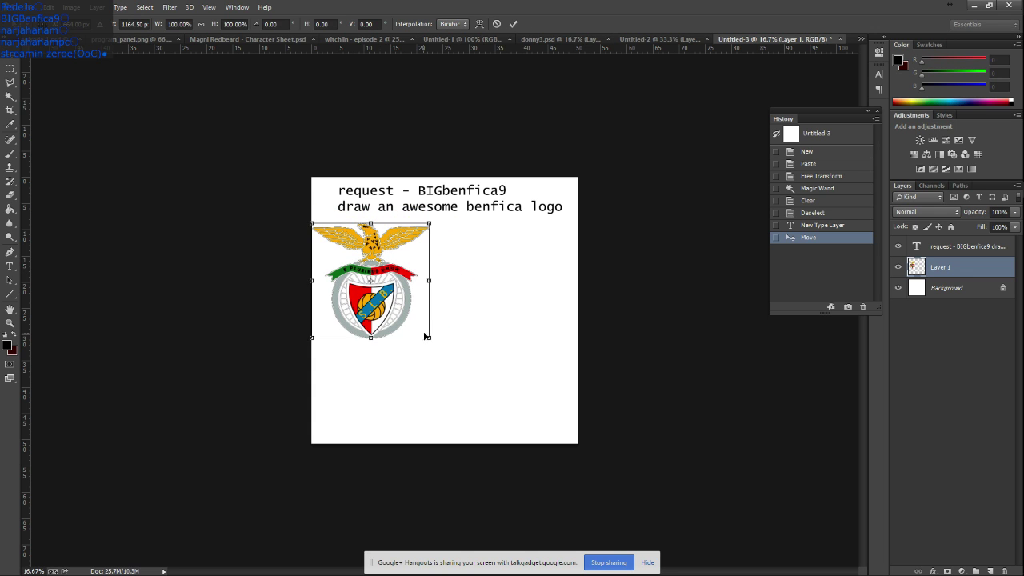
{"action": "left_click_drag", "start_coordinate": [430, 339], "coordinate": [378, 294]}
{"action": "key", "text": "Return"}
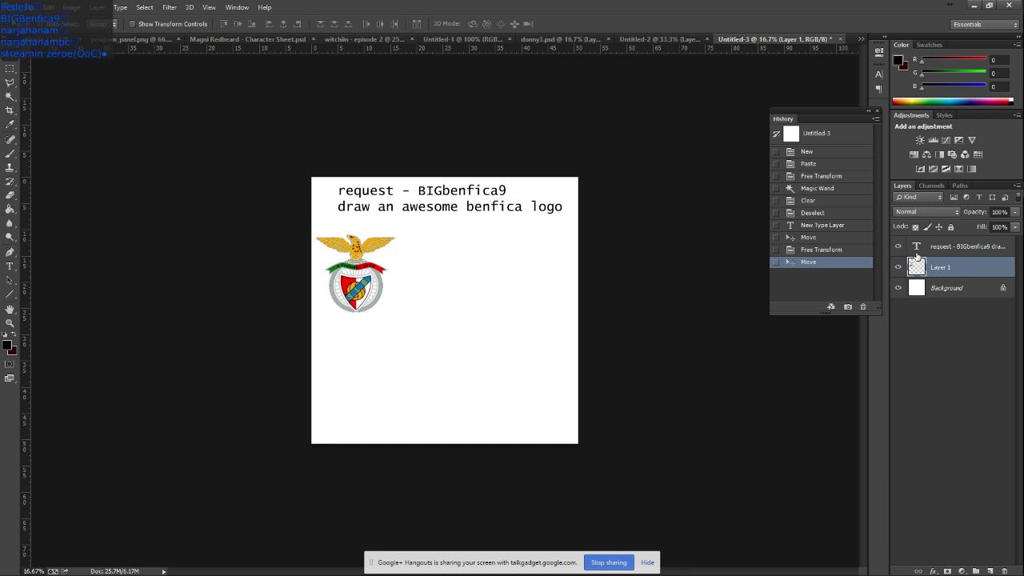
Add a new layer and begin sketching the eagle with a 64%-opacity brush at 25% zoom
{"action": "key", "text": "ctrl+shift+n"}
{"action": "key", "text": "Return"}
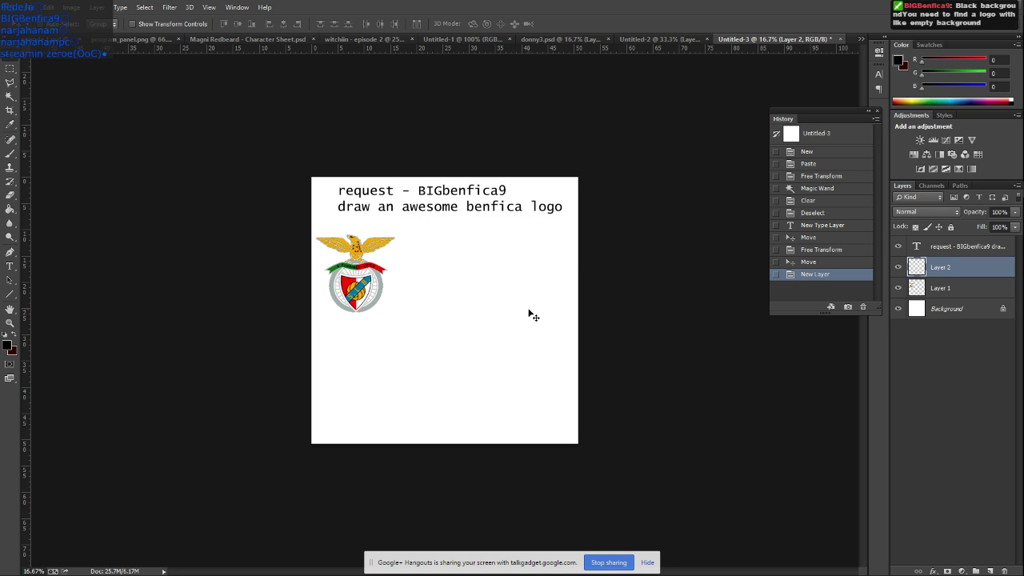
{"action": "left_click", "coordinate": [10, 153]}
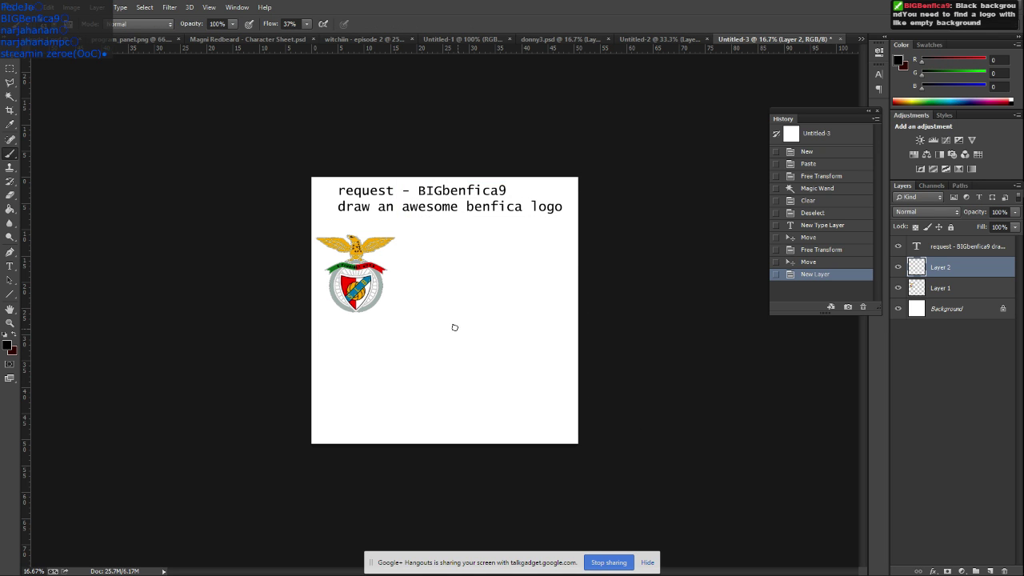
{"action": "key", "text": "ctrl+plus"}
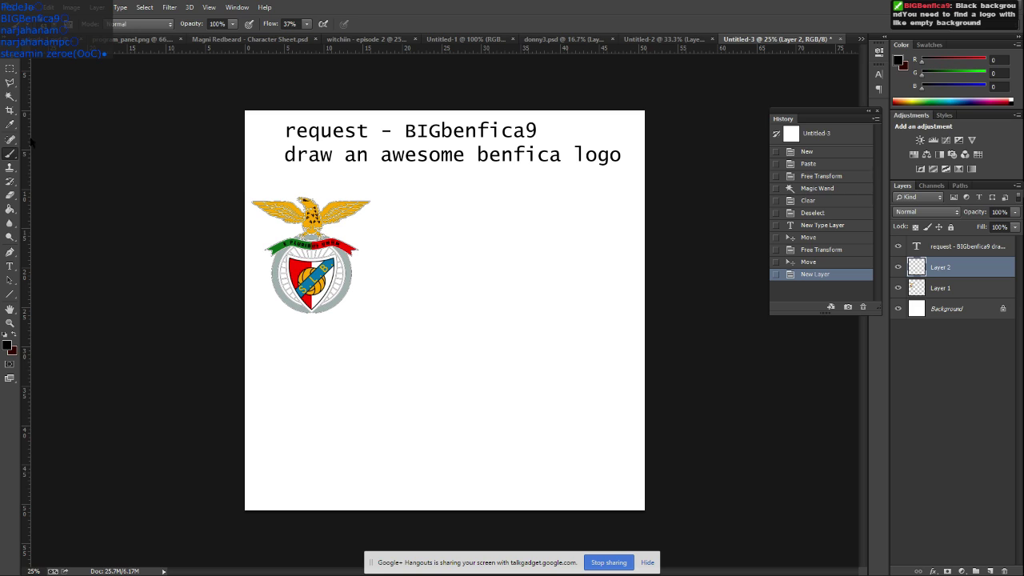
{"action": "right_click", "coordinate": [10, 154]}
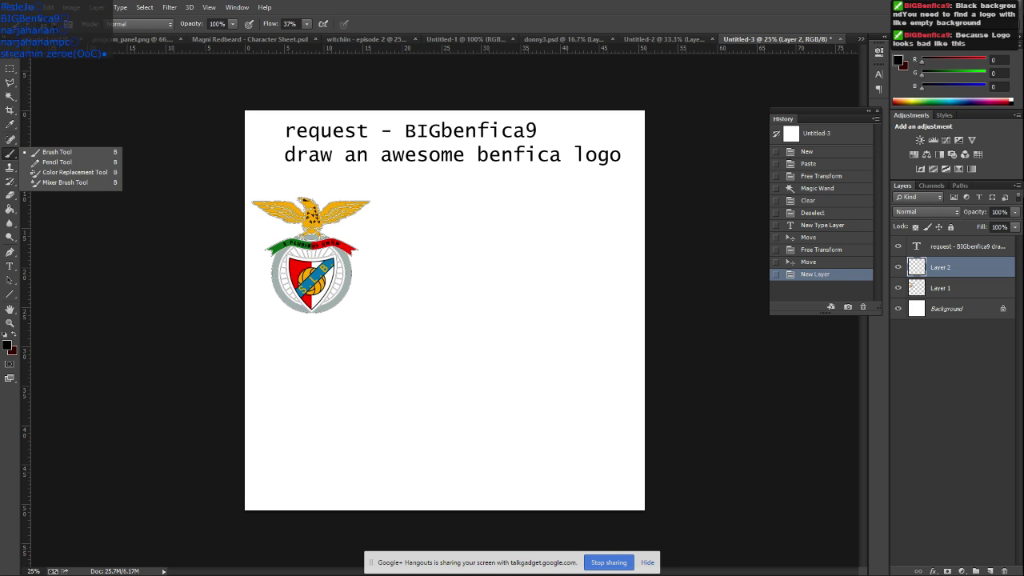
{"action": "left_click", "coordinate": [44, 23]}
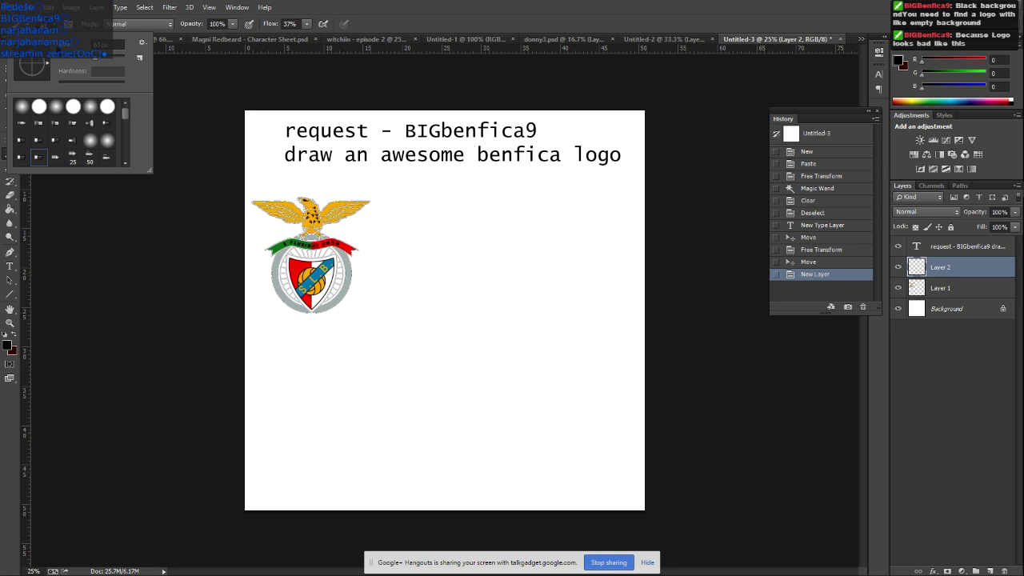
{"action": "left_click", "coordinate": [233, 24]}
{"action": "left_click_drag", "start_coordinate": [227, 37], "coordinate": [214, 36]}
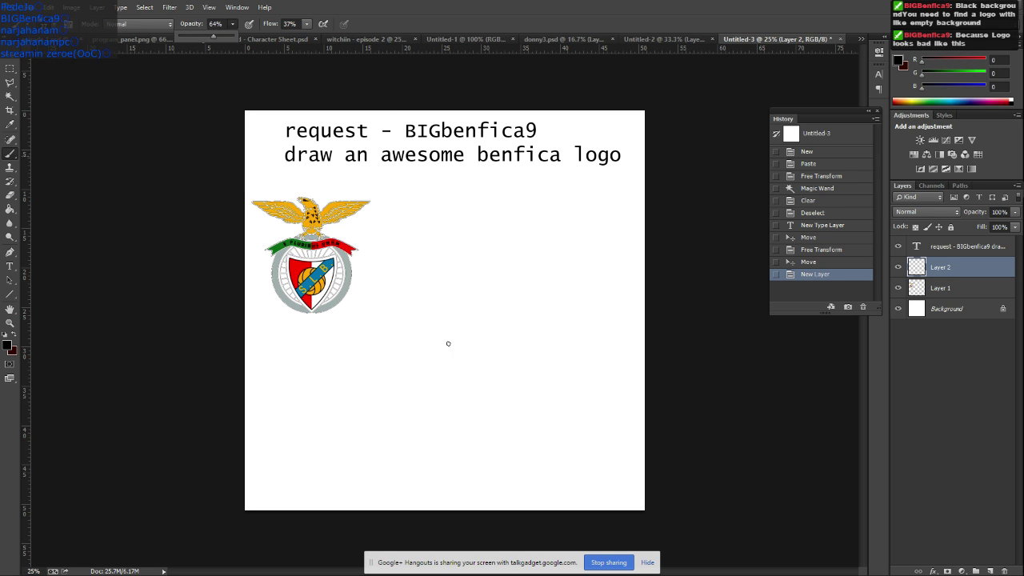
{"action": "mouse_move", "coordinate": [447, 303]}
{"action": "left_mouse_down"}
{"action": "mouse_move", "coordinate": [514, 260]}
{"action": "mouse_move", "coordinate": [532, 277]}
{"action": "mouse_move", "coordinate": [520, 312]}
{"action": "mouse_move", "coordinate": [453, 335]}
{"action": "mouse_move", "coordinate": [451, 317]}
{"action": "mouse_move", "coordinate": [407, 274]}
{"action": "mouse_move", "coordinate": [389, 340]}
{"action": "mouse_move", "coordinate": [419, 321]}
{"action": "mouse_move", "coordinate": [410, 359]}
{"action": "mouse_move", "coordinate": [441, 364]}
{"action": "mouse_move", "coordinate": [394, 377]}
{"action": "mouse_move", "coordinate": [452, 363]}
{"action": "mouse_move", "coordinate": [462, 383]}
{"action": "mouse_move", "coordinate": [446, 381]}
{"action": "mouse_move", "coordinate": [449, 399]}
{"action": "mouse_move", "coordinate": [485, 386]}
{"action": "mouse_move", "coordinate": [462, 368]}
{"action": "left_mouse_up"}
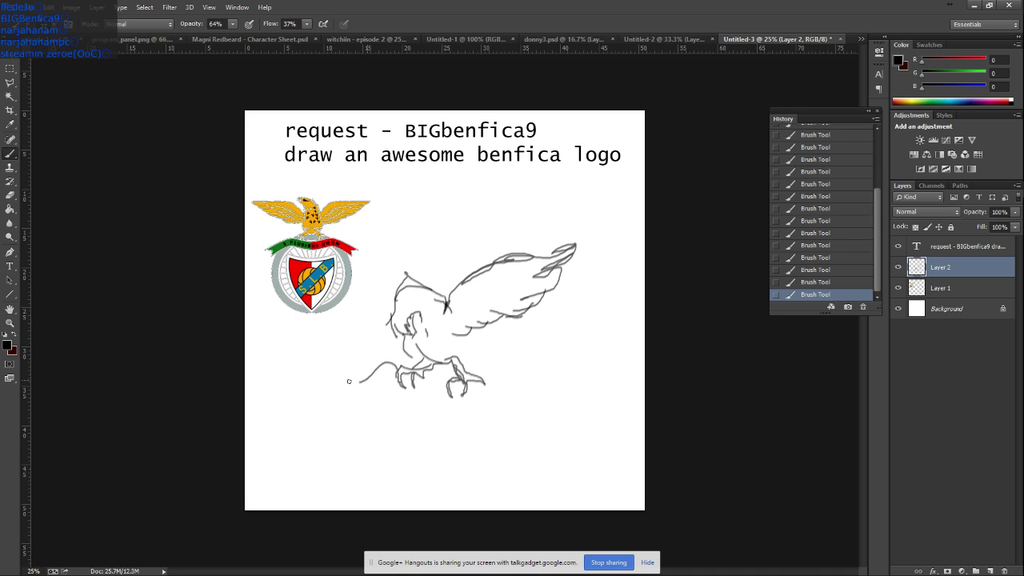
Brush the eagle's tail, claw line, raised head and neck, body, legs and an under-wing stroke
{"action": "left_click_drag", "start_coordinate": [349, 381], "coordinate": [334, 364]}
{"action": "mouse_move", "coordinate": [419, 408]}
{"action": "left_mouse_down"}
{"action": "mouse_move", "coordinate": [416, 383]}
{"action": "mouse_move", "coordinate": [483, 400]}
{"action": "mouse_move", "coordinate": [537, 386]}
{"action": "mouse_move", "coordinate": [524, 400]}
{"action": "mouse_move", "coordinate": [547, 412]}
{"action": "mouse_move", "coordinate": [417, 409]}
{"action": "mouse_move", "coordinate": [358, 397]}
{"action": "mouse_move", "coordinate": [313, 378]}
{"action": "mouse_move", "coordinate": [319, 368]}
{"action": "left_mouse_up"}
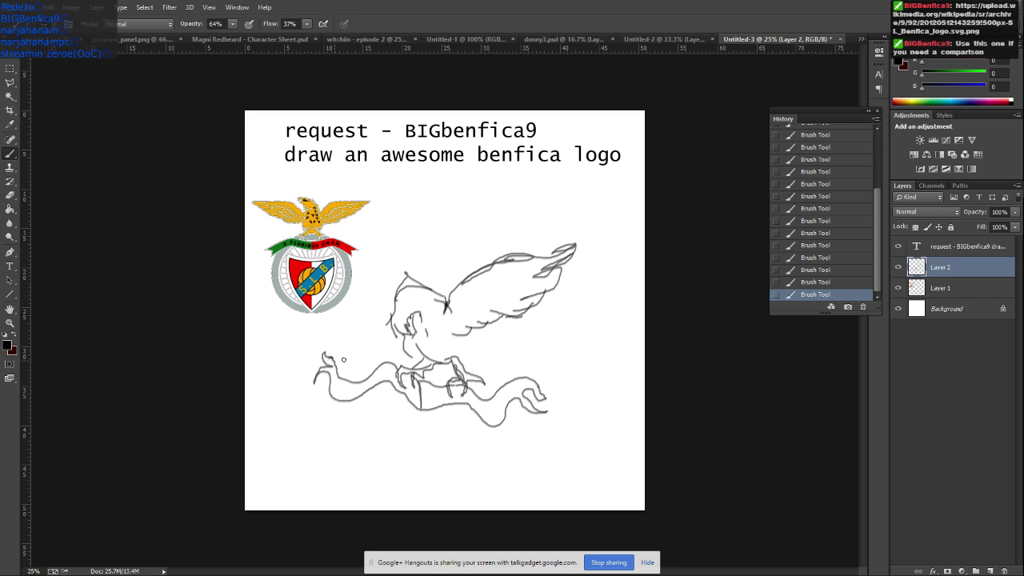
{"action": "mouse_move", "coordinate": [432, 286]}
{"action": "left_mouse_down"}
{"action": "mouse_move", "coordinate": [395, 219]}
{"action": "mouse_move", "coordinate": [382, 268]}
{"action": "mouse_move", "coordinate": [388, 306]}
{"action": "left_mouse_up"}
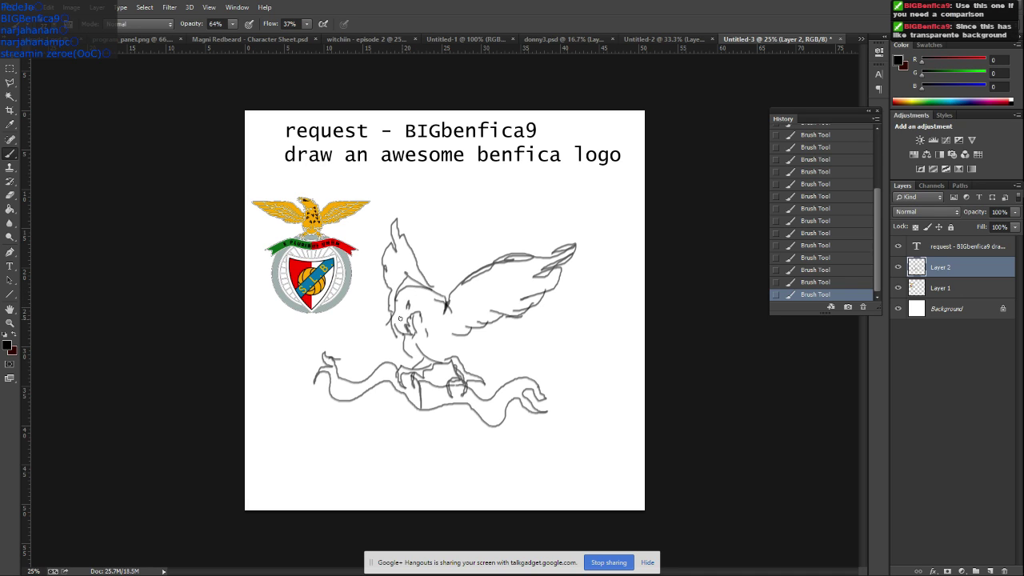
{"action": "mouse_move", "coordinate": [394, 313]}
{"action": "left_mouse_down"}
{"action": "mouse_move", "coordinate": [412, 339]}
{"action": "mouse_move", "coordinate": [422, 333]}
{"action": "left_mouse_up"}
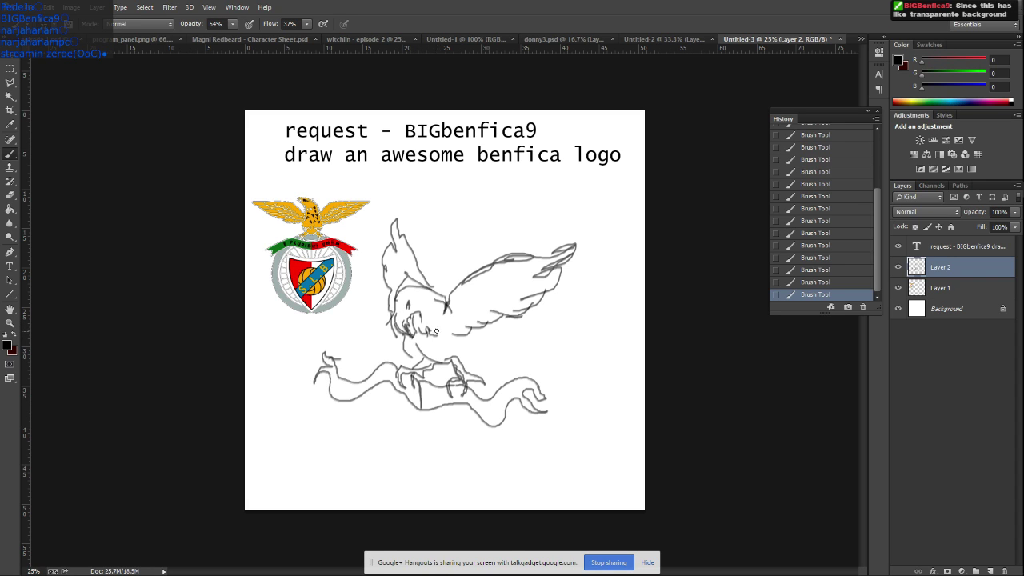
{"action": "mouse_move", "coordinate": [463, 333]}
{"action": "left_mouse_down"}
{"action": "mouse_move", "coordinate": [517, 341]}
{"action": "mouse_move", "coordinate": [480, 361]}
{"action": "left_mouse_up"}
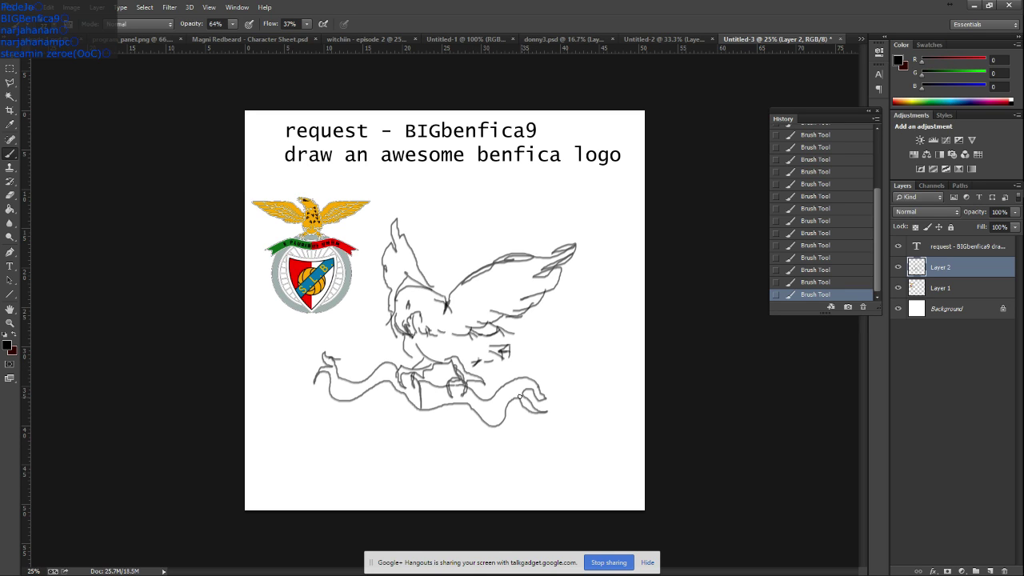
{"action": "left_click", "coordinate": [71, 7]}
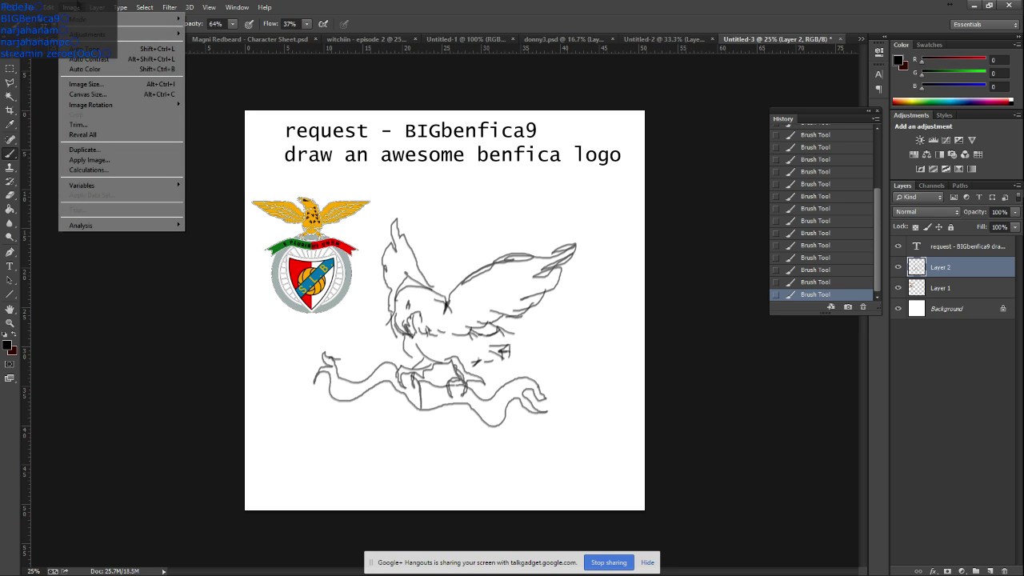
Change the canvas height to 70 cm, keeping the 50.8 cm width
{"action": "left_click", "coordinate": [71, 8]}
{"action": "left_click", "coordinate": [12, 350]}
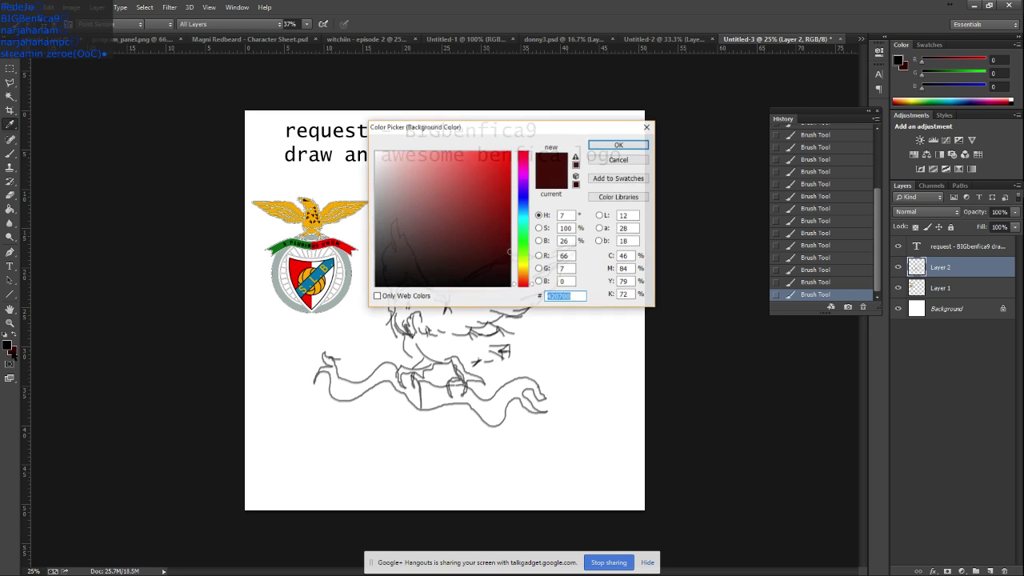
{"action": "key", "text": "Return"}
{"action": "left_click", "coordinate": [71, 7]}
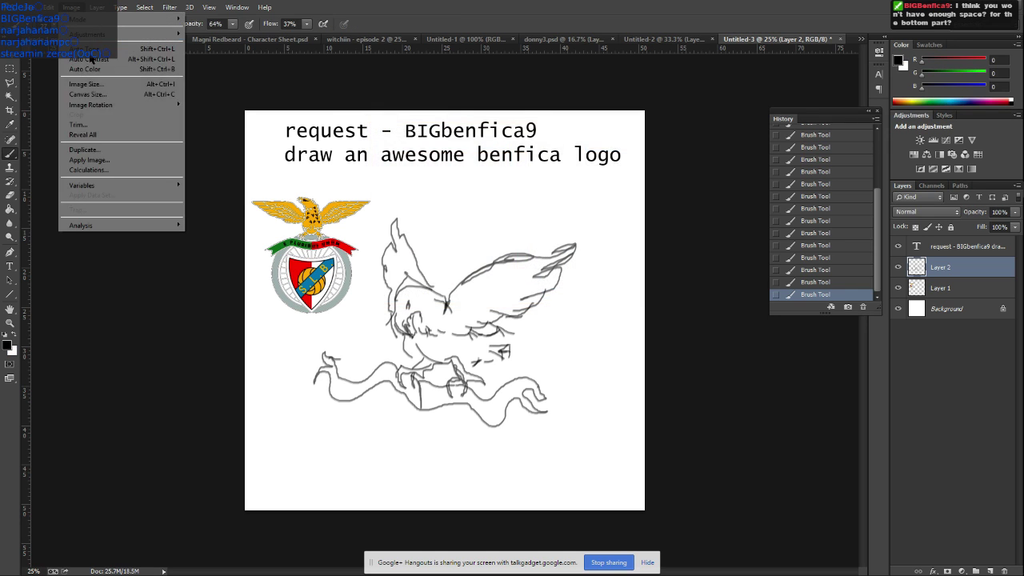
{"action": "left_click", "coordinate": [88, 93]}
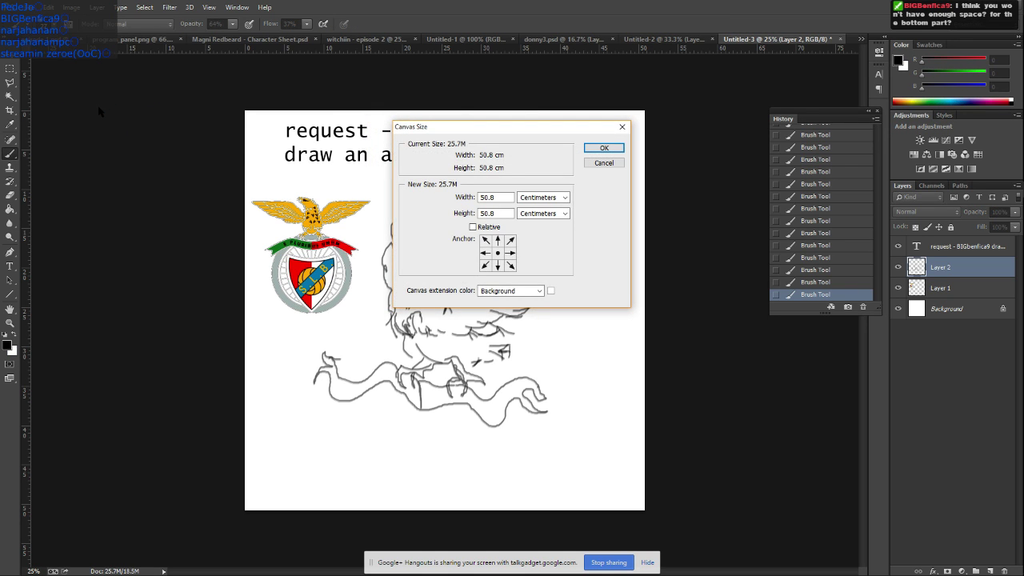
{"action": "left_click", "coordinate": [495, 213]}
{"action": "left_click_drag", "start_coordinate": [495, 213], "coordinate": [452, 216]}
{"action": "type", "text": "70"}
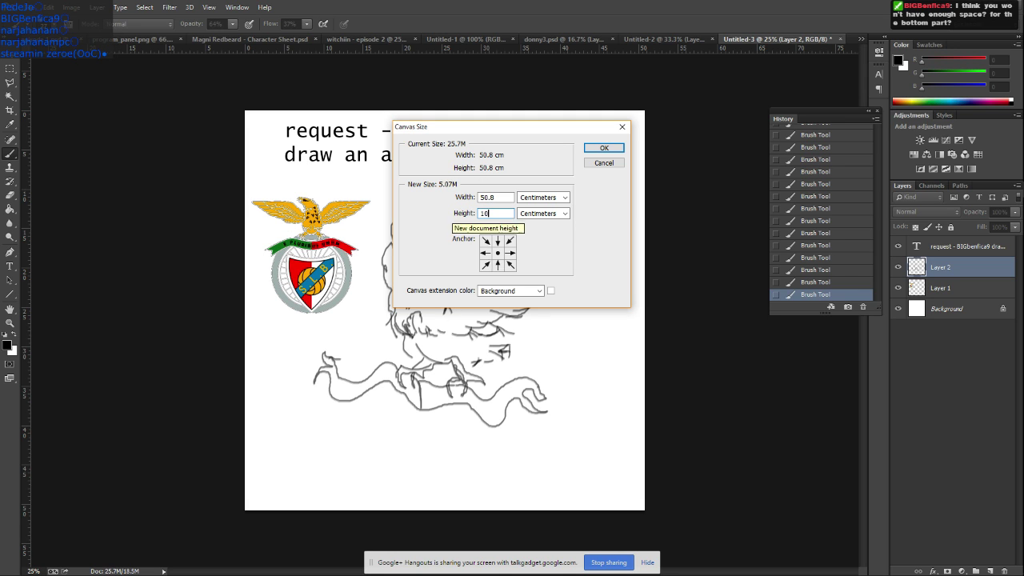
{"action": "key", "text": "Return"}
{"action": "scroll", "coordinate": [565, 364], "scroll_direction": "down", "scroll_amount": 3}
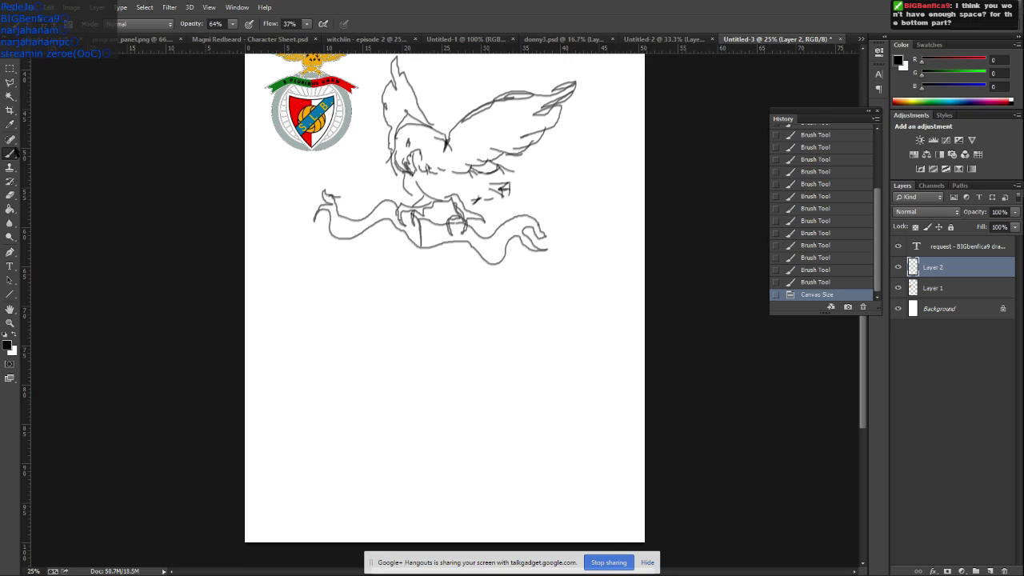
Brush the shield's top, sides and pointed base, a diagonal band, and a vertical centre line
{"action": "mouse_move", "coordinate": [381, 252]}
{"action": "left_mouse_down"}
{"action": "mouse_move", "coordinate": [503, 282]}
{"action": "mouse_move", "coordinate": [480, 280]}
{"action": "left_mouse_up"}
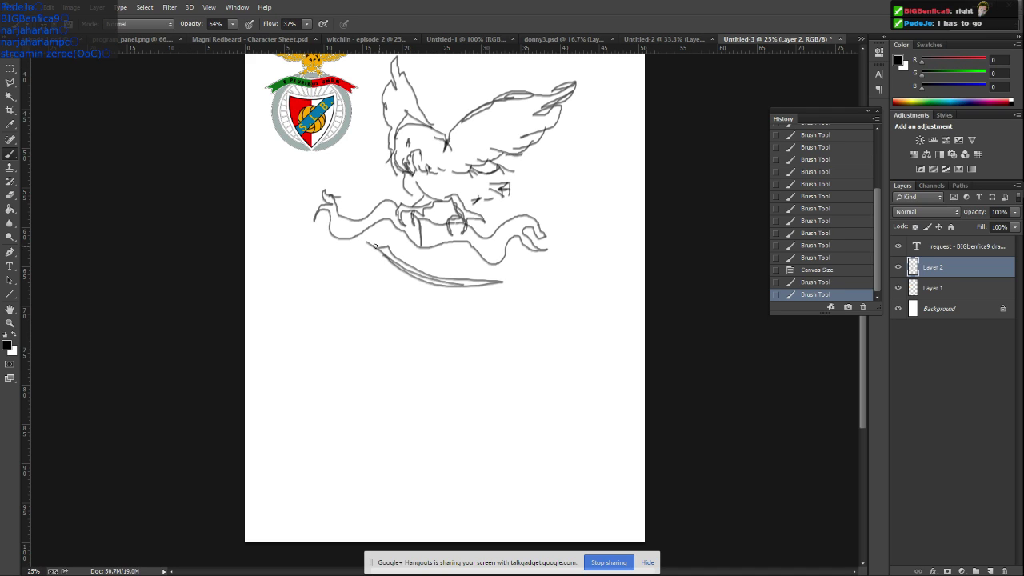
{"action": "mouse_move", "coordinate": [373, 245]}
{"action": "left_mouse_down"}
{"action": "mouse_move", "coordinate": [361, 290]}
{"action": "mouse_move", "coordinate": [379, 373]}
{"action": "mouse_move", "coordinate": [422, 441]}
{"action": "mouse_move", "coordinate": [378, 349]}
{"action": "left_mouse_up"}
{"action": "mouse_move", "coordinate": [422, 440]}
{"action": "left_mouse_down"}
{"action": "mouse_move", "coordinate": [431, 404]}
{"action": "mouse_move", "coordinate": [421, 441]}
{"action": "mouse_move", "coordinate": [466, 408]}
{"action": "mouse_move", "coordinate": [406, 441]}
{"action": "mouse_move", "coordinate": [482, 395]}
{"action": "mouse_move", "coordinate": [514, 276]}
{"action": "mouse_move", "coordinate": [496, 277]}
{"action": "mouse_move", "coordinate": [497, 332]}
{"action": "mouse_move", "coordinate": [474, 394]}
{"action": "mouse_move", "coordinate": [422, 441]}
{"action": "mouse_move", "coordinate": [479, 365]}
{"action": "mouse_move", "coordinate": [504, 286]}
{"action": "mouse_move", "coordinate": [512, 295]}
{"action": "mouse_move", "coordinate": [493, 344]}
{"action": "left_mouse_up"}
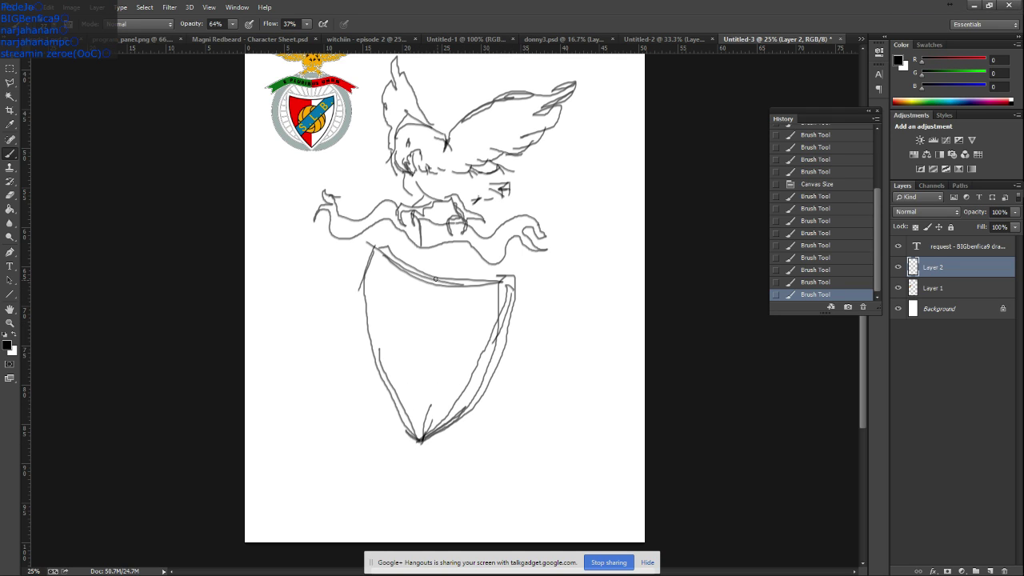
{"action": "left_click_drag", "start_coordinate": [372, 361], "coordinate": [499, 280]}
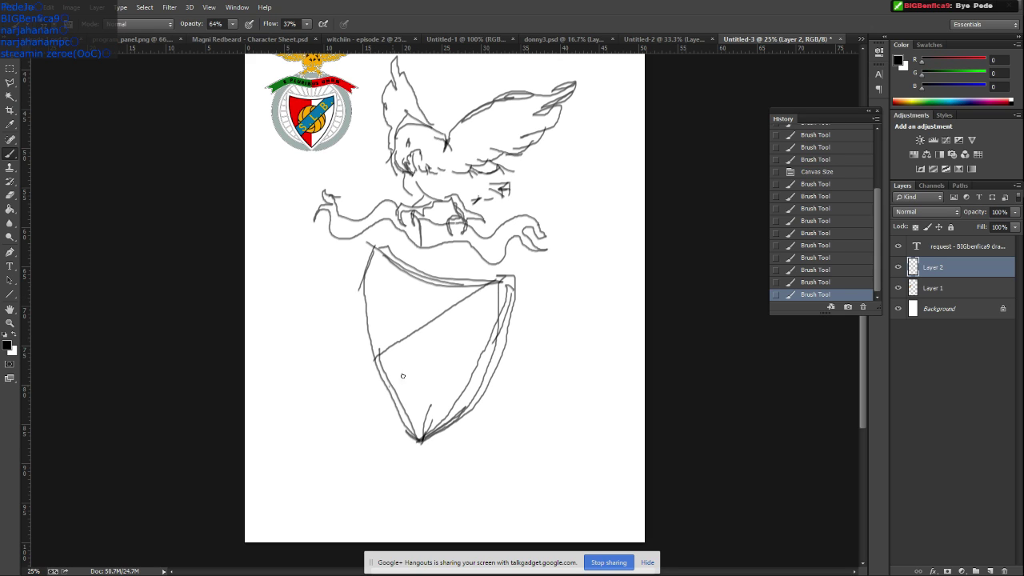
{"action": "left_click_drag", "start_coordinate": [389, 388], "coordinate": [507, 322]}
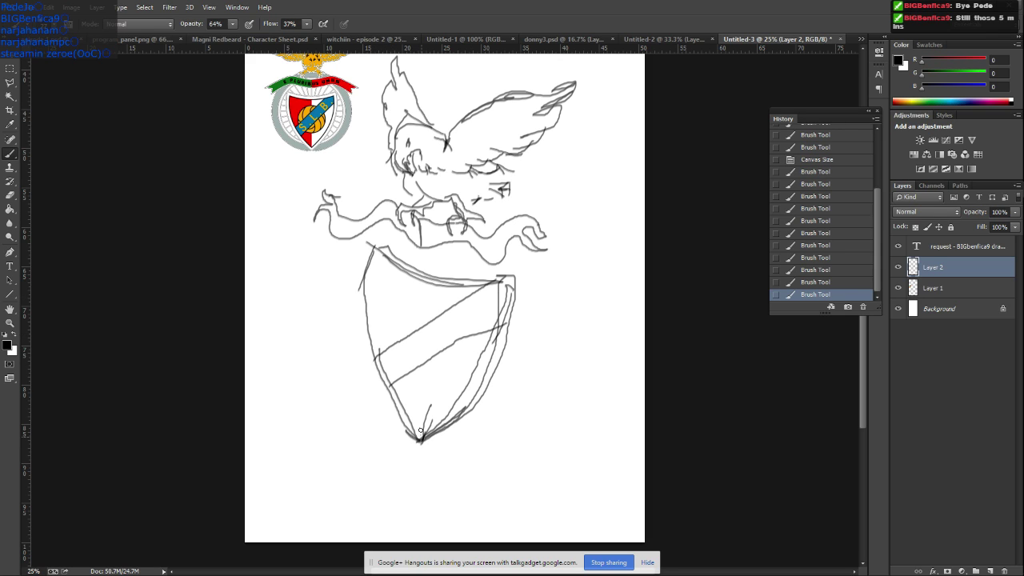
{"action": "mouse_move", "coordinate": [420, 431]}
{"action": "left_mouse_down"}
{"action": "mouse_move", "coordinate": [430, 366]}
{"action": "mouse_move", "coordinate": [421, 438]}
{"action": "mouse_move", "coordinate": [420, 368]}
{"action": "left_mouse_up"}
{"action": "mouse_move", "coordinate": [421, 330]}
{"action": "left_mouse_down"}
{"action": "mouse_move", "coordinate": [427, 282]}
{"action": "mouse_move", "coordinate": [424, 301]}
{"action": "left_mouse_up"}
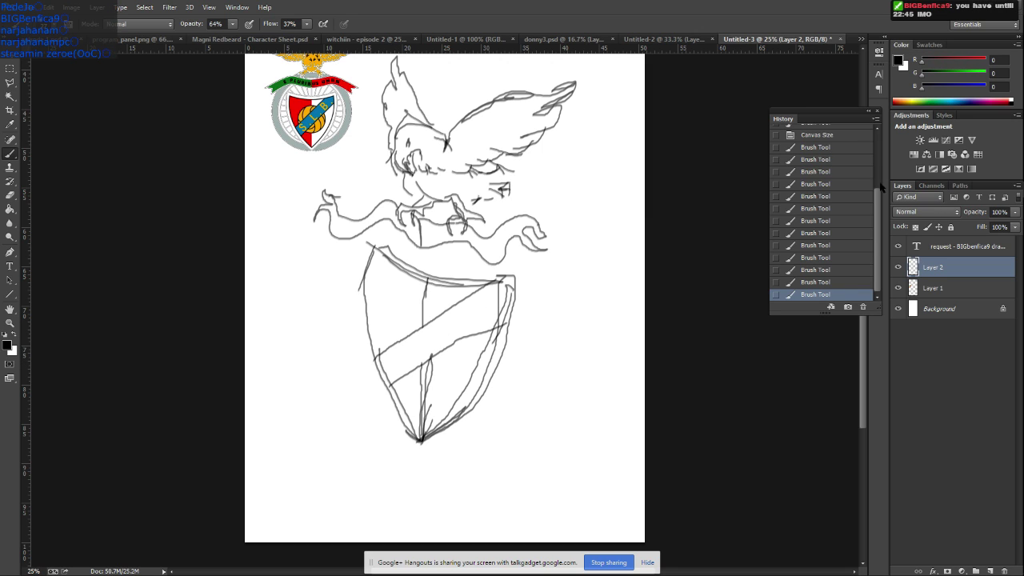
Dab short dashes all around the shield to form a broken outer ring
{"action": "mouse_move", "coordinate": [428, 268]}
{"action": "left_mouse_down"}
{"action": "mouse_move", "coordinate": [430, 250]}
{"action": "mouse_move", "coordinate": [455, 251]}
{"action": "left_mouse_up"}
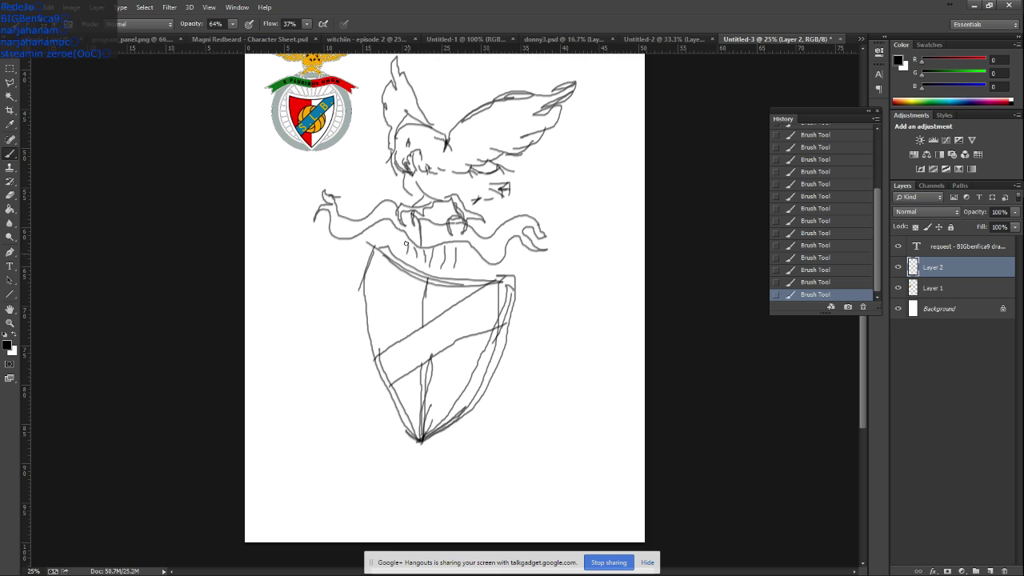
{"action": "left_click_drag", "start_coordinate": [398, 244], "coordinate": [400, 234]}
{"action": "mouse_move", "coordinate": [364, 261]}
{"action": "left_mouse_down"}
{"action": "mouse_move", "coordinate": [349, 259]}
{"action": "mouse_move", "coordinate": [357, 293]}
{"action": "left_mouse_up"}
{"action": "left_click_drag", "start_coordinate": [464, 270], "coordinate": [471, 256]}
{"action": "mouse_move", "coordinate": [529, 272]}
{"action": "left_mouse_down"}
{"action": "mouse_move", "coordinate": [541, 267]}
{"action": "mouse_move", "coordinate": [519, 360]}
{"action": "left_mouse_up"}
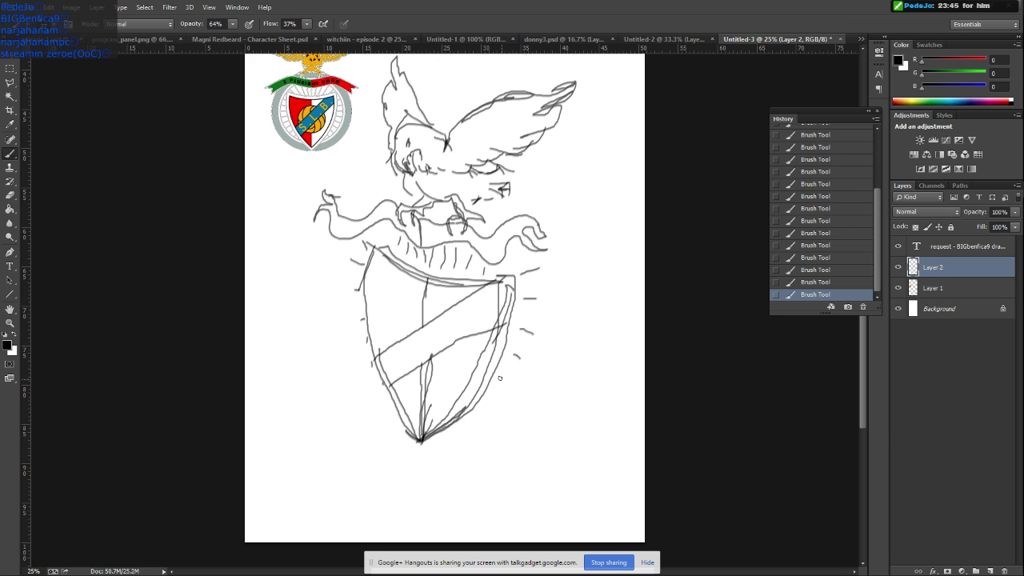
{"action": "left_click_drag", "start_coordinate": [500, 377], "coordinate": [503, 386]}
{"action": "mouse_move", "coordinate": [449, 438]}
{"action": "left_mouse_down"}
{"action": "mouse_move", "coordinate": [472, 437]}
{"action": "mouse_move", "coordinate": [504, 383]}
{"action": "left_mouse_up"}
{"action": "left_click_drag", "start_coordinate": [537, 339], "coordinate": [550, 303]}
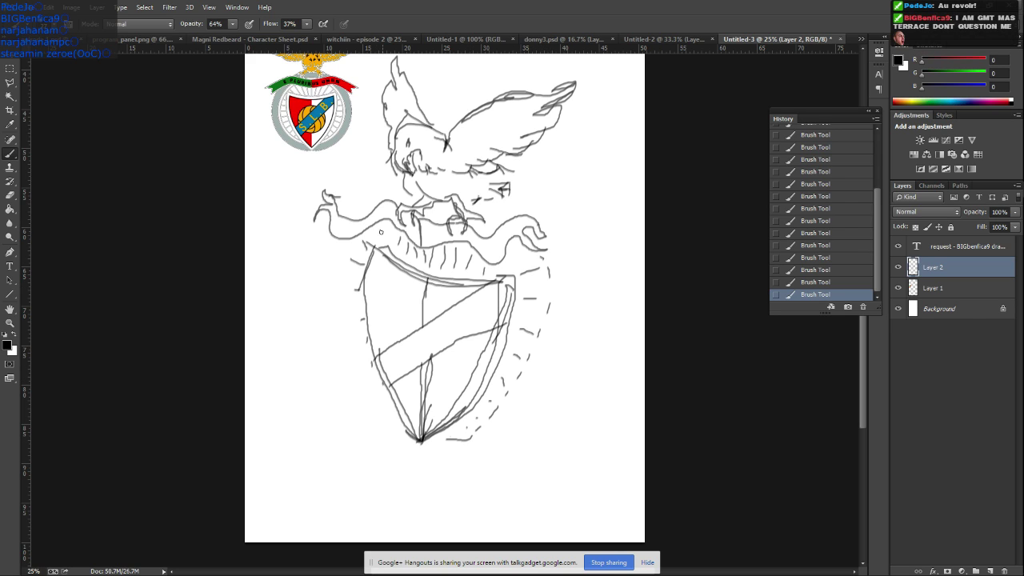
{"action": "mouse_move", "coordinate": [391, 232]}
{"action": "left_mouse_down"}
{"action": "mouse_move", "coordinate": [386, 245]}
{"action": "mouse_move", "coordinate": [373, 241]}
{"action": "left_mouse_up"}
{"action": "left_click_drag", "start_coordinate": [354, 313], "coordinate": [414, 444]}
Draw a round ball outline inside the shield behind the diagonal band
{"action": "mouse_move", "coordinate": [392, 341]}
{"action": "left_mouse_down"}
{"action": "mouse_move", "coordinate": [398, 313]}
{"action": "mouse_move", "coordinate": [424, 301]}
{"action": "mouse_move", "coordinate": [442, 307]}
{"action": "left_mouse_up"}
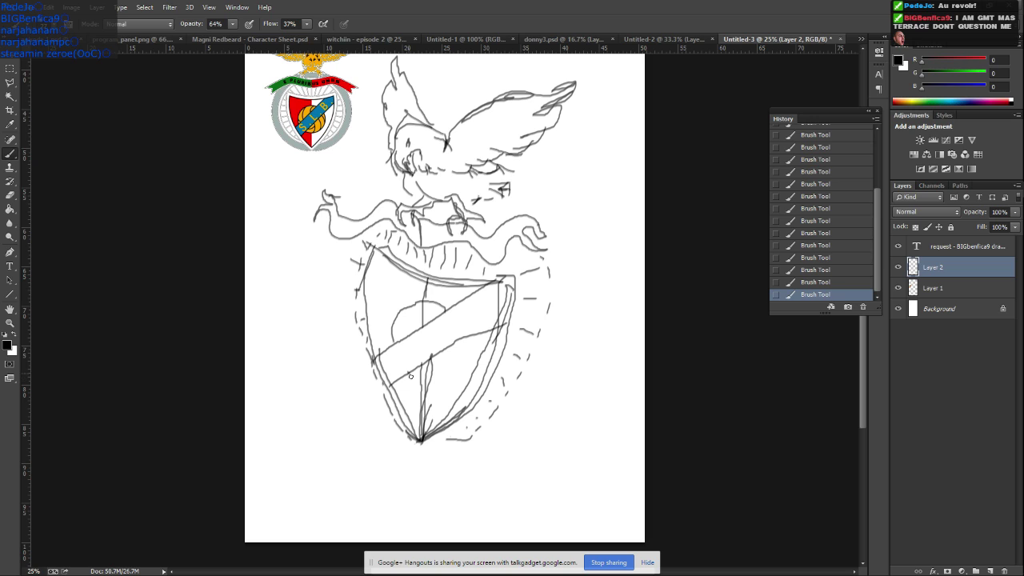
{"action": "mouse_move", "coordinate": [461, 337]}
{"action": "left_mouse_down"}
{"action": "mouse_move", "coordinate": [464, 358]}
{"action": "mouse_move", "coordinate": [420, 383]}
{"action": "mouse_move", "coordinate": [384, 346]}
{"action": "mouse_move", "coordinate": [424, 301]}
{"action": "mouse_move", "coordinate": [445, 309]}
{"action": "mouse_move", "coordinate": [420, 304]}
{"action": "mouse_move", "coordinate": [402, 340]}
{"action": "mouse_move", "coordinate": [432, 301]}
{"action": "left_mouse_up"}
{"action": "mouse_move", "coordinate": [453, 365]}
{"action": "left_mouse_down"}
{"action": "mouse_move", "coordinate": [429, 356]}
{"action": "mouse_move", "coordinate": [448, 376]}
{"action": "left_mouse_up"}
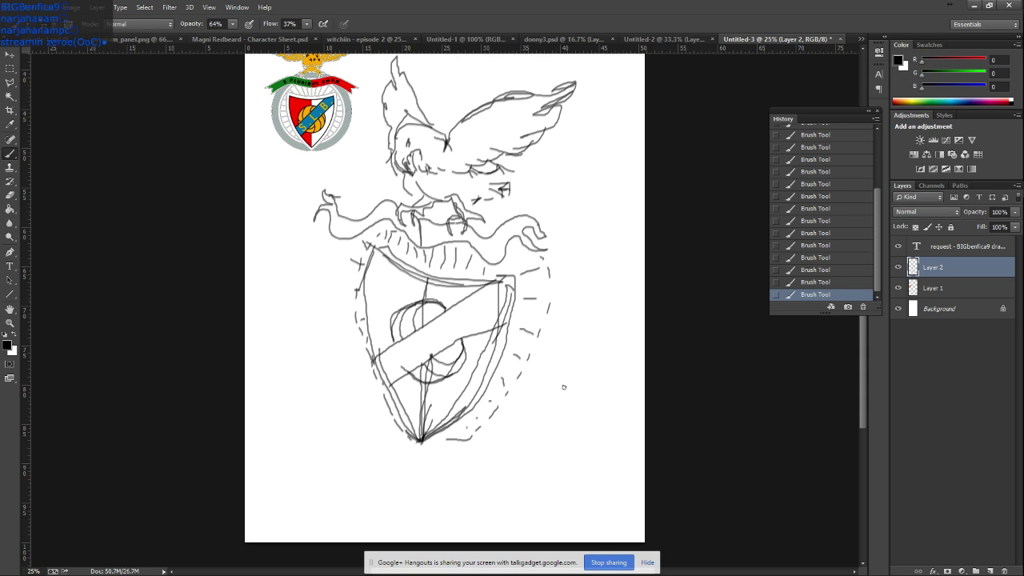
Complete the ball outline and add loops and strokes to the shield's outer ring
{"action": "mouse_move", "coordinate": [393, 351]}
{"action": "left_mouse_down"}
{"action": "mouse_move", "coordinate": [416, 367]}
{"action": "mouse_move", "coordinate": [400, 376]}
{"action": "mouse_move", "coordinate": [390, 356]}
{"action": "mouse_move", "coordinate": [408, 366]}
{"action": "mouse_move", "coordinate": [402, 374]}
{"action": "mouse_move", "coordinate": [414, 342]}
{"action": "mouse_move", "coordinate": [417, 357]}
{"action": "mouse_move", "coordinate": [436, 347]}
{"action": "mouse_move", "coordinate": [437, 324]}
{"action": "mouse_move", "coordinate": [437, 342]}
{"action": "left_mouse_up"}
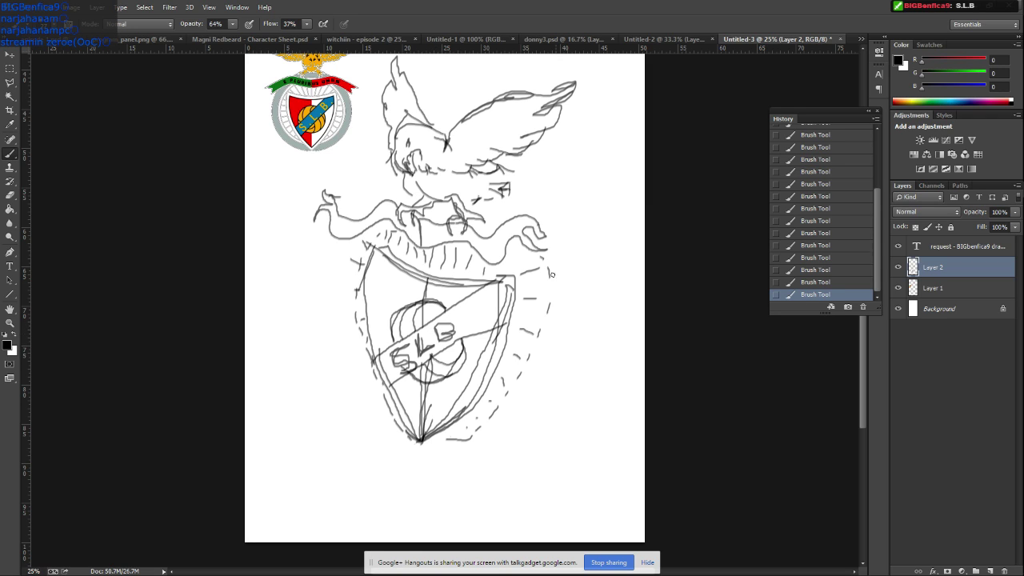
{"action": "left_click_drag", "start_coordinate": [546, 309], "coordinate": [549, 280]}
{"action": "mouse_move", "coordinate": [445, 438]}
{"action": "left_mouse_down"}
{"action": "mouse_move", "coordinate": [496, 403]}
{"action": "mouse_move", "coordinate": [492, 381]}
{"action": "mouse_move", "coordinate": [512, 386]}
{"action": "left_mouse_up"}
{"action": "mouse_move", "coordinate": [516, 381]}
{"action": "left_mouse_down"}
{"action": "mouse_move", "coordinate": [512, 360]}
{"action": "mouse_move", "coordinate": [536, 328]}
{"action": "mouse_move", "coordinate": [521, 297]}
{"action": "mouse_move", "coordinate": [550, 309]}
{"action": "mouse_move", "coordinate": [528, 275]}
{"action": "mouse_move", "coordinate": [551, 295]}
{"action": "mouse_move", "coordinate": [535, 256]}
{"action": "mouse_move", "coordinate": [493, 251]}
{"action": "mouse_move", "coordinate": [465, 272]}
{"action": "mouse_move", "coordinate": [454, 261]}
{"action": "mouse_move", "coordinate": [423, 264]}
{"action": "mouse_move", "coordinate": [413, 245]}
{"action": "mouse_move", "coordinate": [405, 254]}
{"action": "mouse_move", "coordinate": [399, 232]}
{"action": "mouse_move", "coordinate": [375, 234]}
{"action": "mouse_move", "coordinate": [354, 291]}
{"action": "mouse_move", "coordinate": [403, 433]}
{"action": "left_mouse_up"}
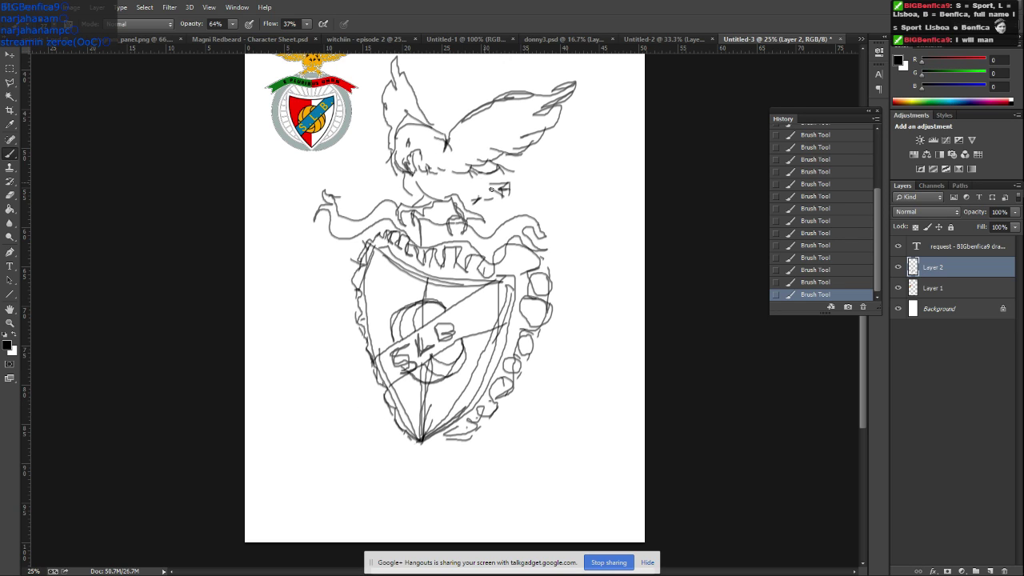
Add a stroke beside the eagle's eye and sketch lettering on the banner
{"action": "mouse_move", "coordinate": [497, 176]}
{"action": "left_mouse_down"}
{"action": "mouse_move", "coordinate": [525, 168]}
{"action": "mouse_move", "coordinate": [525, 183]}
{"action": "mouse_move", "coordinate": [469, 206]}
{"action": "left_mouse_up"}
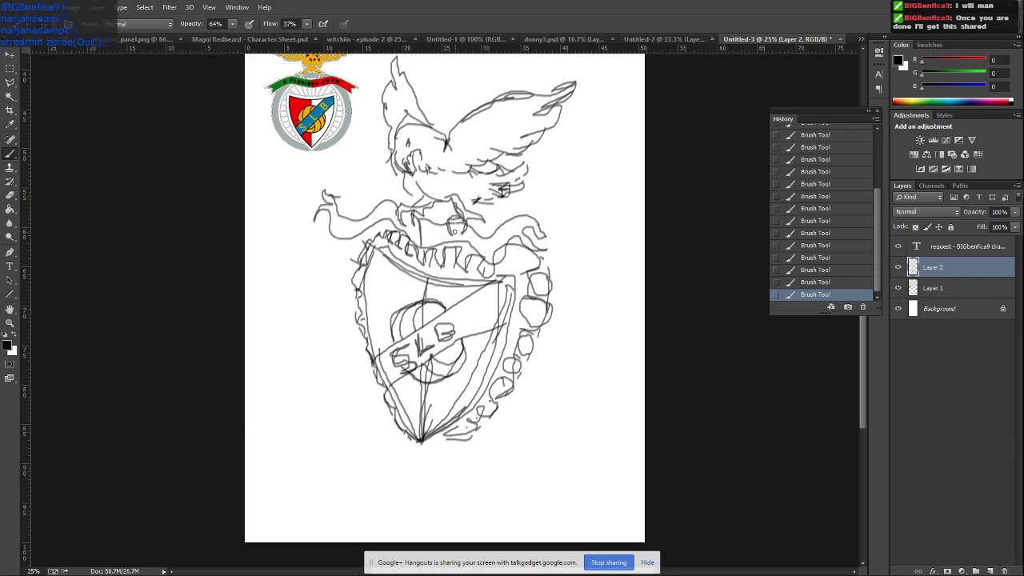
{"action": "left_click_drag", "start_coordinate": [456, 228], "coordinate": [470, 232]}
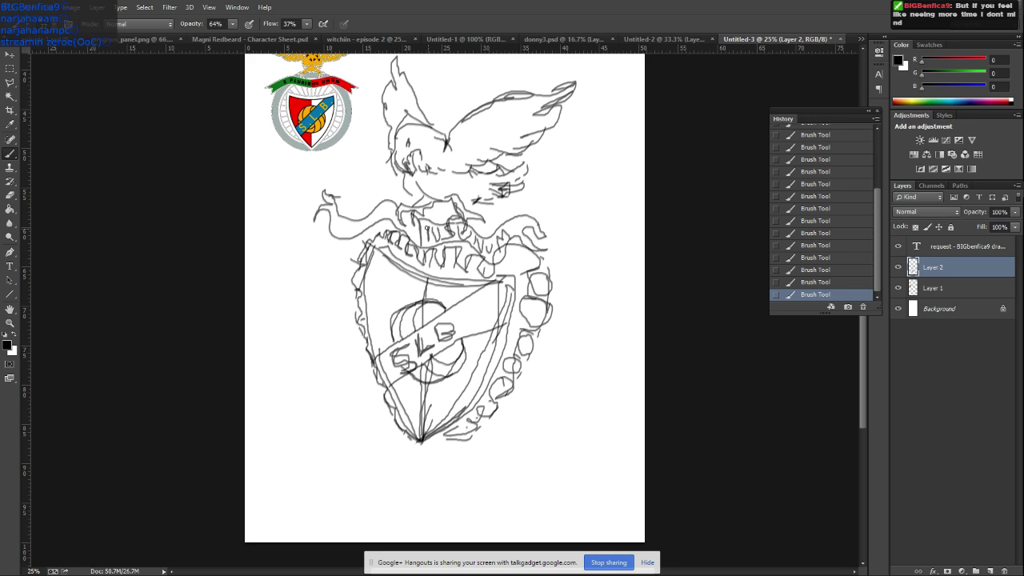
{"action": "left_click_drag", "start_coordinate": [428, 232], "coordinate": [417, 239]}
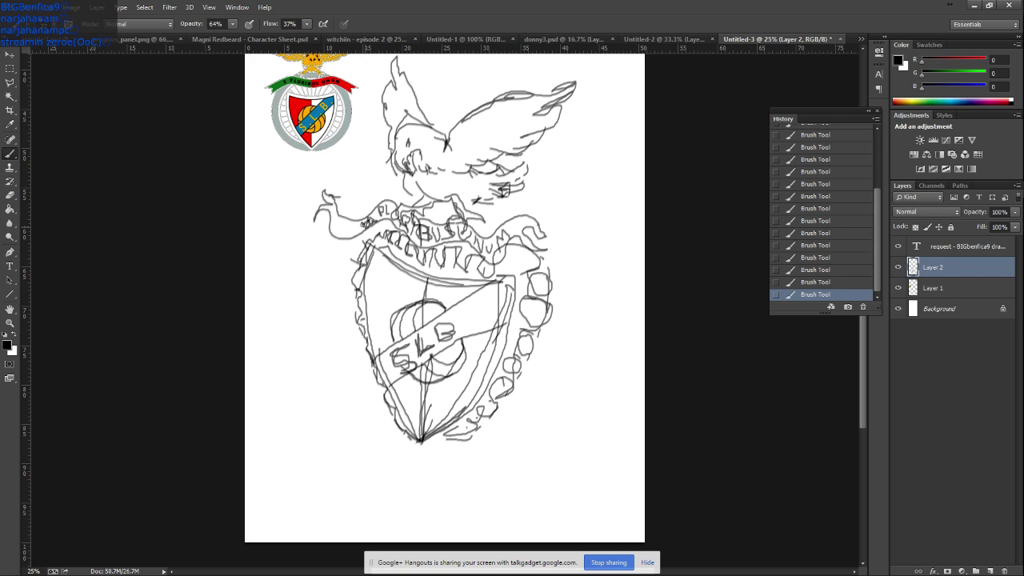
Step back in History and redo the brush strokes, then add an empty Layer 3
{"action": "left_click", "coordinate": [791, 269]}
{"action": "left_click", "coordinate": [803, 244]}
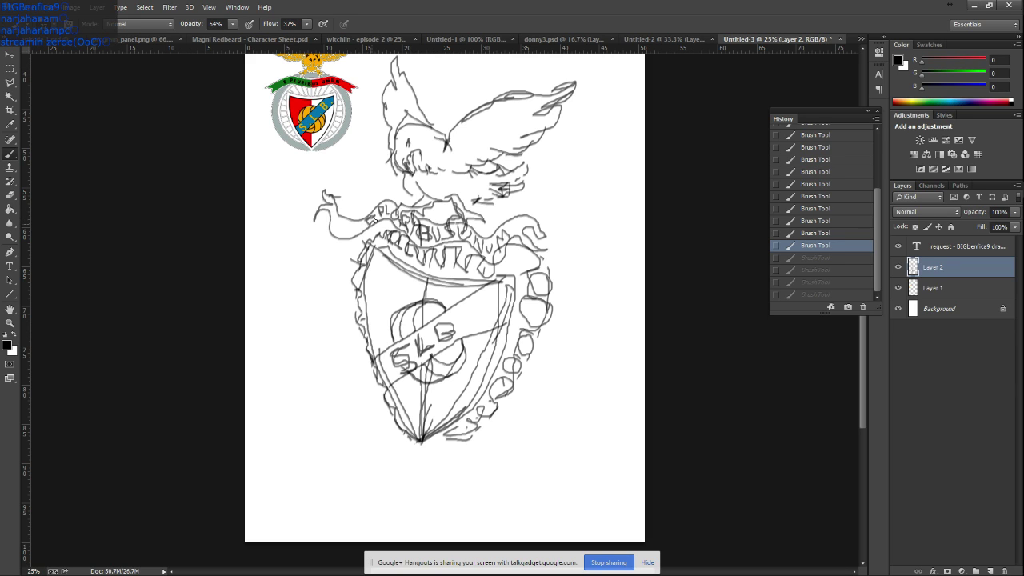
{"action": "key", "text": "ctrl+z"}
{"action": "key", "text": "ctrl+alt+z"}
{"action": "key", "text": "ctrl+shift+z"}
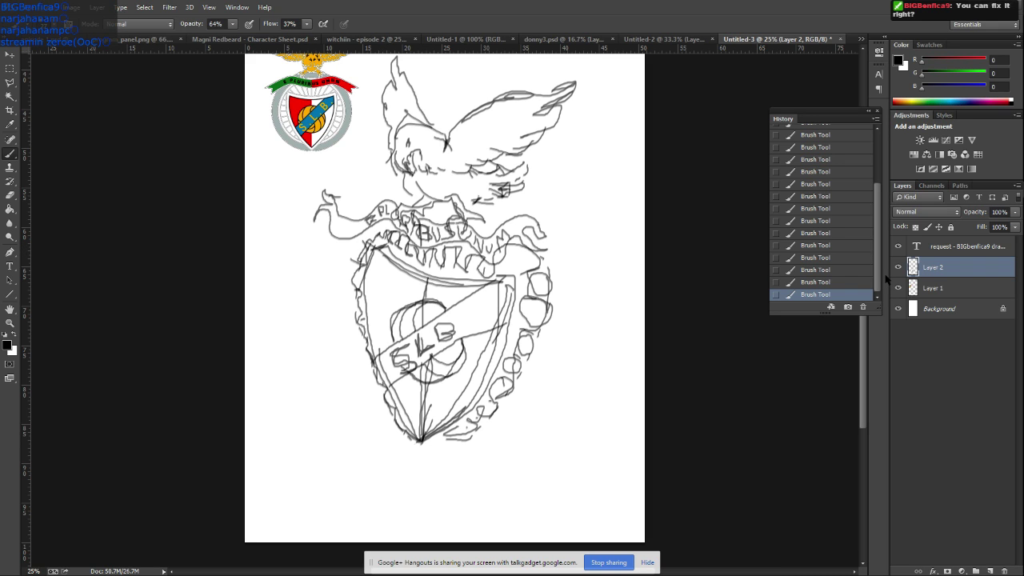
{"action": "key", "text": "ctrl+shift+n"}
{"action": "key", "text": "Return"}
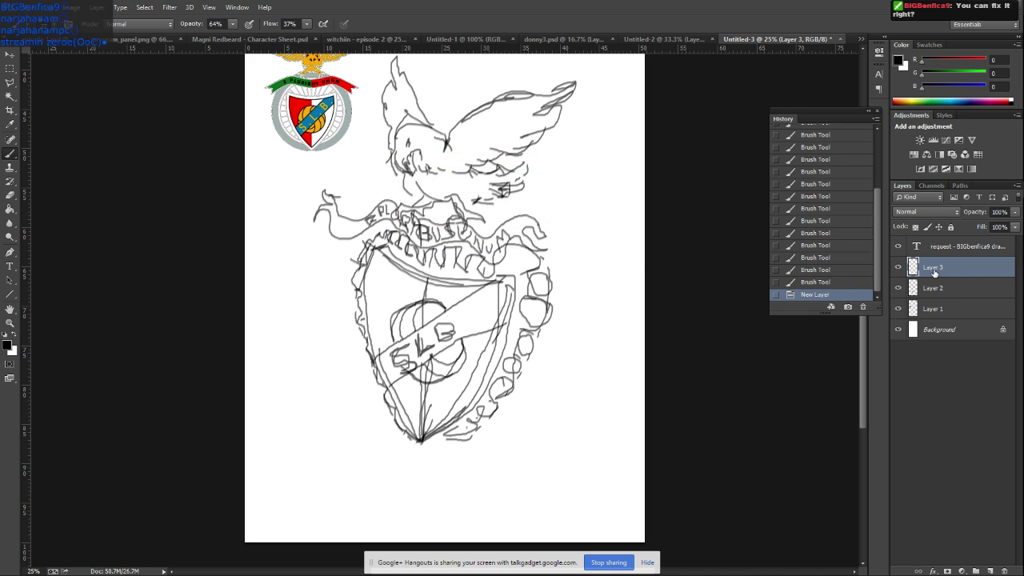
Move Layer 3 beneath Layer 2 and sample red from the reference logo
{"action": "key", "text": "ctrl+bracketleft"}
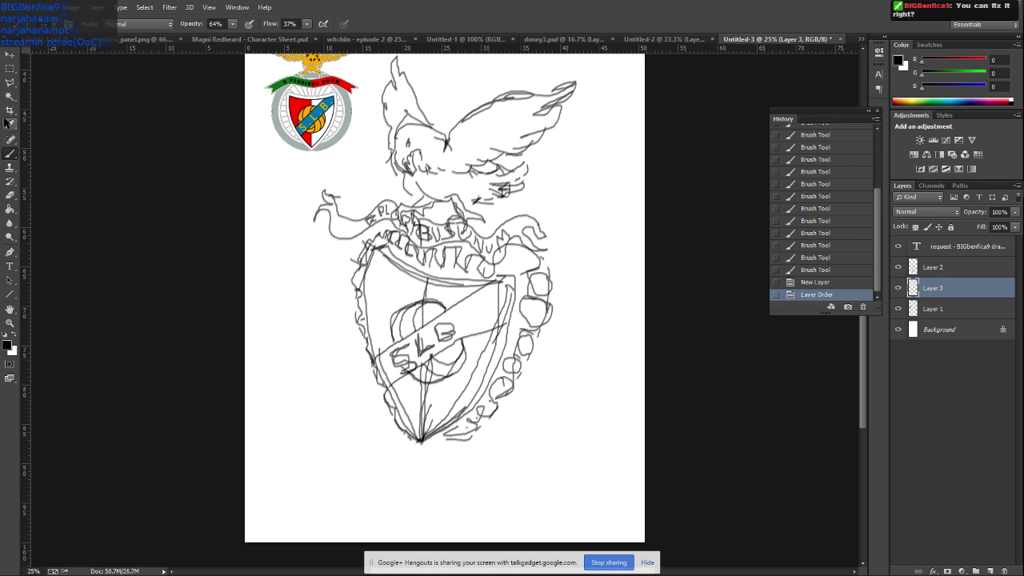
{"action": "left_click", "coordinate": [11, 124]}
{"action": "left_click", "coordinate": [297, 103]}
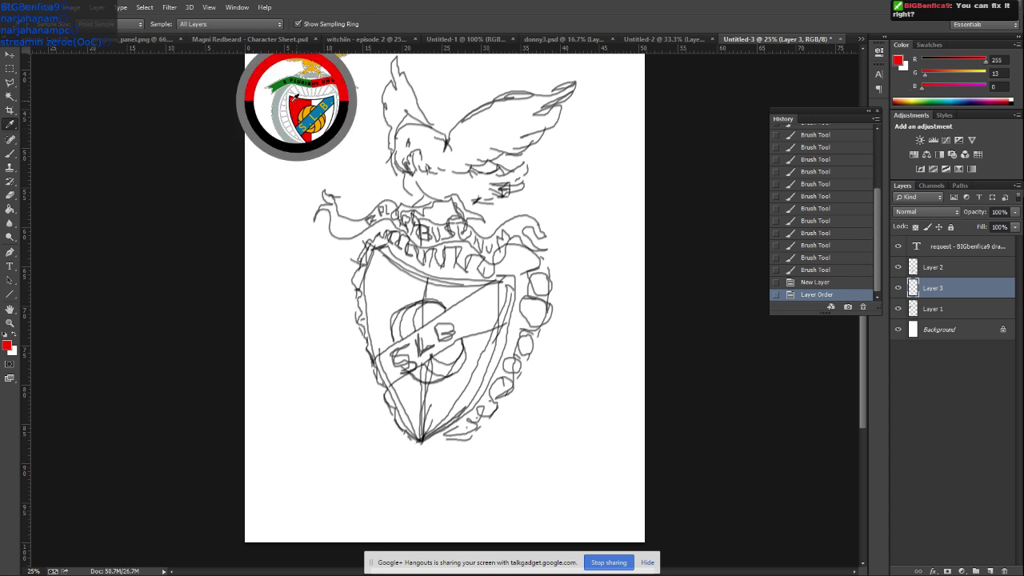
{"action": "left_click", "coordinate": [10, 154]}
Set the brush Opacity and Flow to 100%
{"action": "left_click", "coordinate": [232, 24]}
{"action": "left_click_drag", "start_coordinate": [241, 38], "coordinate": [248, 38]}
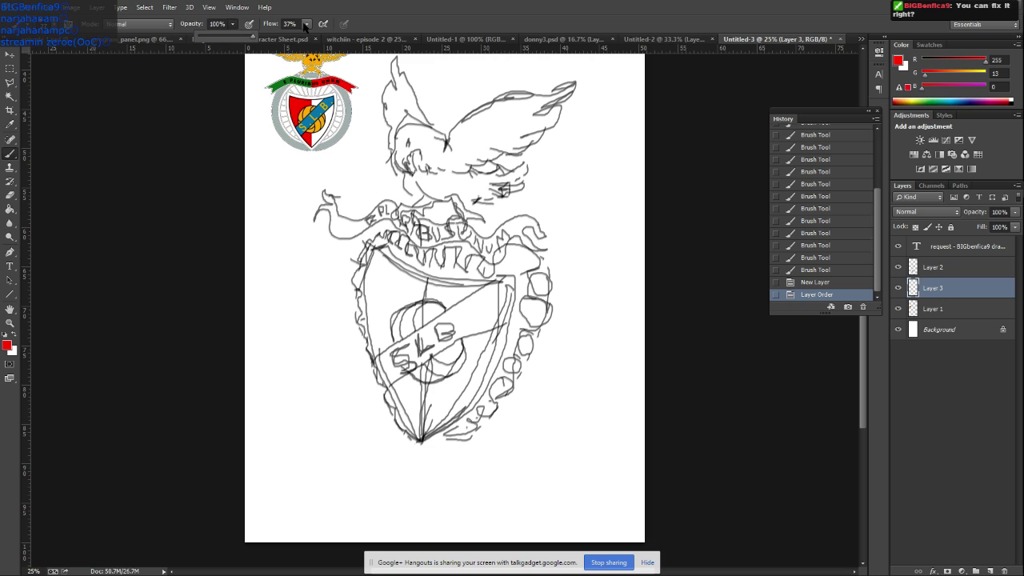
{"action": "left_click", "coordinate": [307, 23]}
{"action": "left_click_drag", "start_coordinate": [320, 37], "coordinate": [344, 37]}
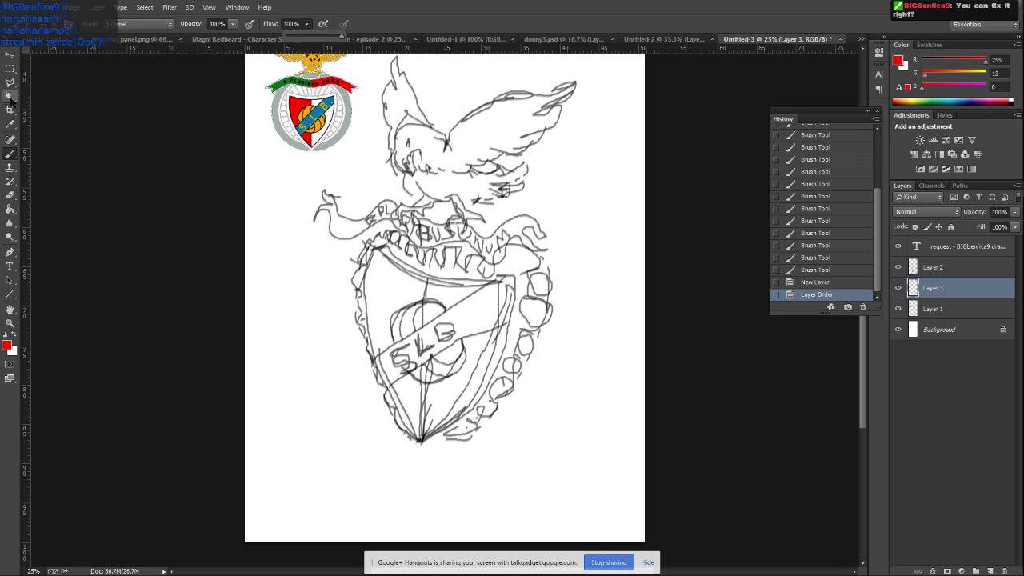
{"action": "left_click", "coordinate": [16, 159]}
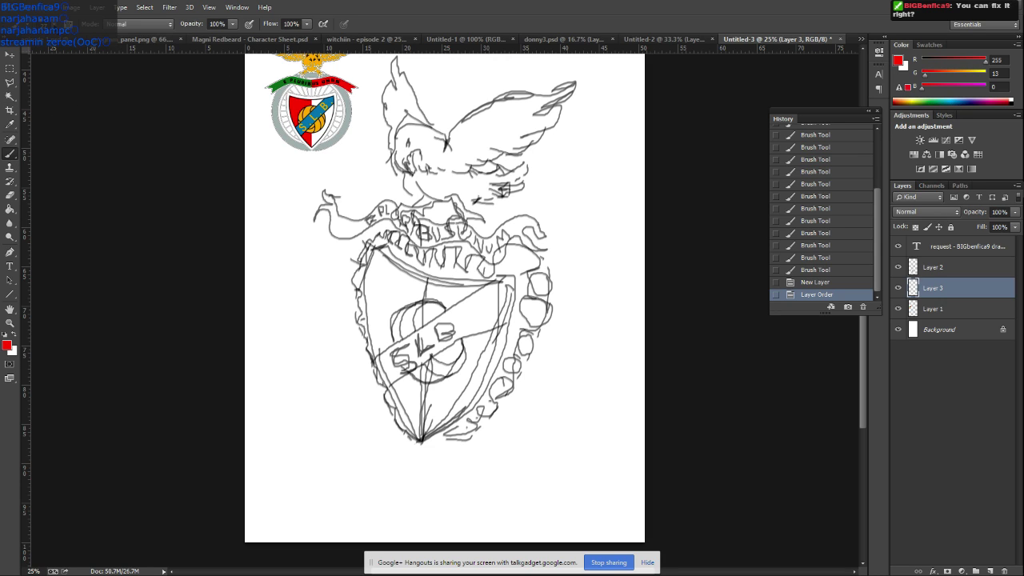
Enlarge the brush, dab red on the shield, and choose a hard round preset
{"action": "left_click", "coordinate": [31, 24]}
{"action": "left_click_drag", "start_coordinate": [68, 60], "coordinate": [96, 62]}
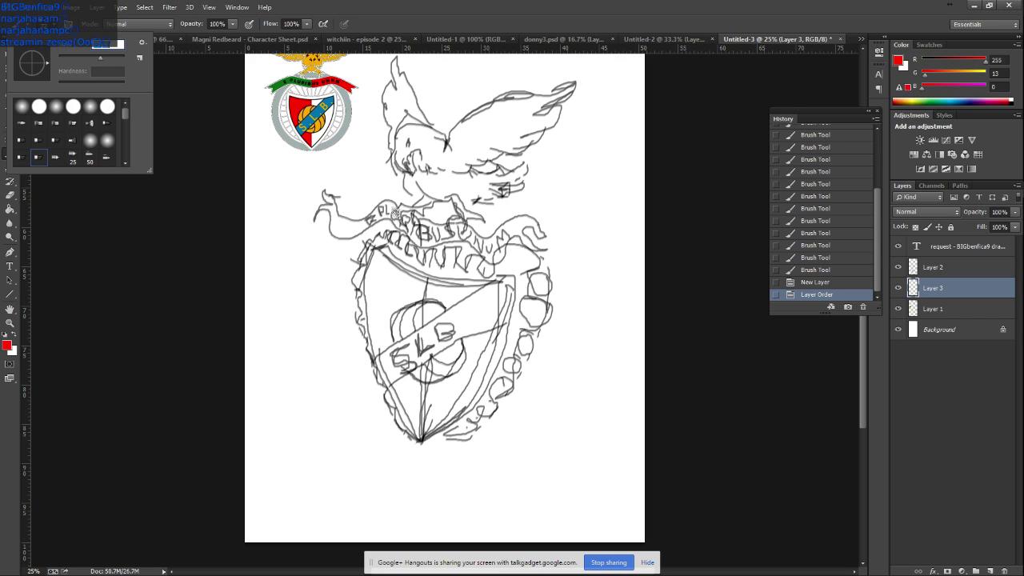
{"action": "left_click", "coordinate": [381, 312]}
{"action": "left_click_drag", "start_coordinate": [383, 314], "coordinate": [392, 340]}
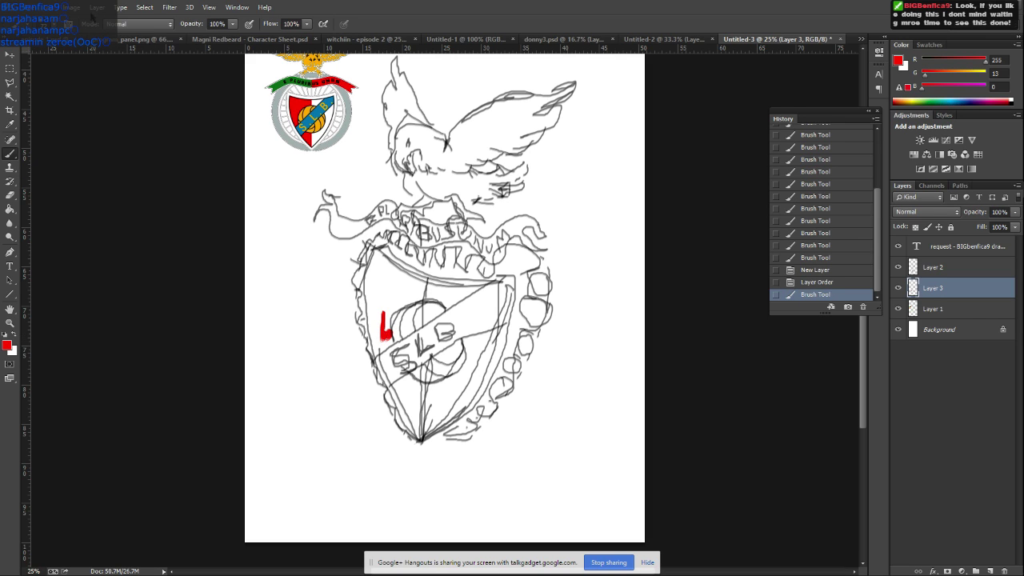
{"action": "left_click", "coordinate": [31, 23]}
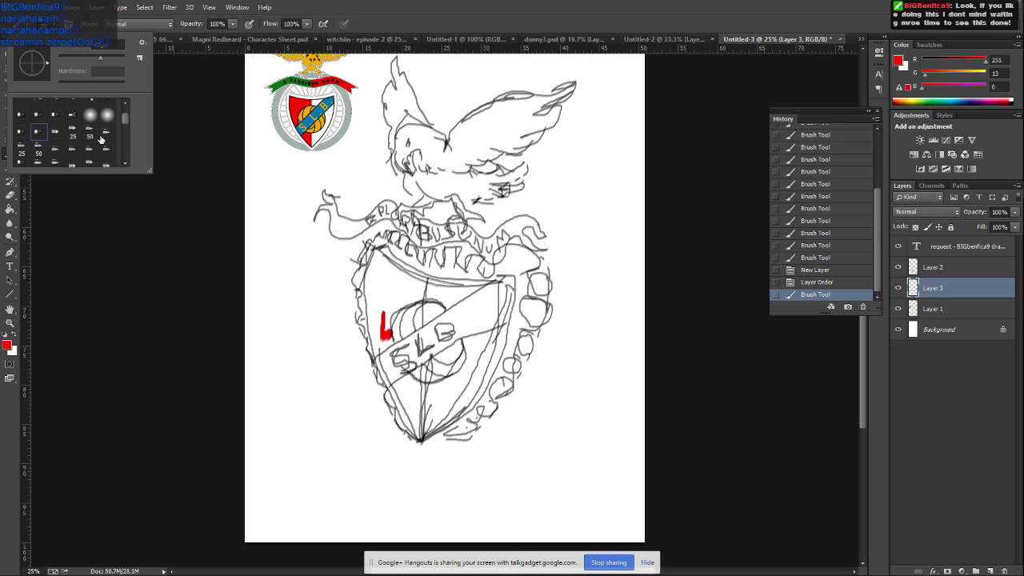
{"action": "left_click", "coordinate": [73, 107]}
Paint red over the shield's upper-left section, lower-left stripe and the banner's right half
{"action": "left_click", "coordinate": [392, 330]}
{"action": "mouse_move", "coordinate": [376, 297]}
{"action": "left_mouse_down"}
{"action": "mouse_move", "coordinate": [381, 343]}
{"action": "mouse_move", "coordinate": [375, 263]}
{"action": "mouse_move", "coordinate": [425, 289]}
{"action": "mouse_move", "coordinate": [389, 310]}
{"action": "mouse_move", "coordinate": [391, 272]}
{"action": "left_mouse_up"}
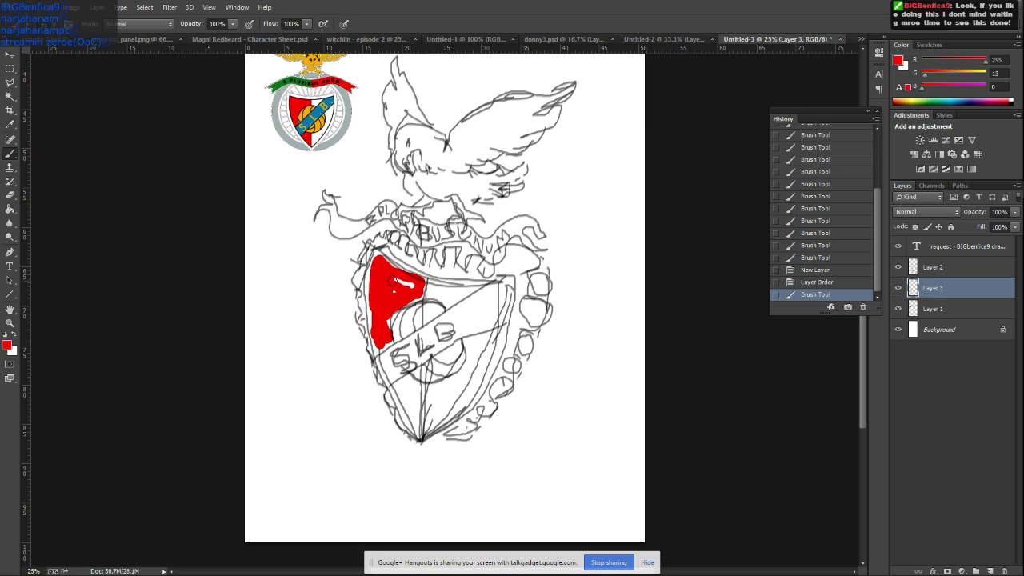
{"action": "mouse_move", "coordinate": [400, 386]}
{"action": "left_mouse_down"}
{"action": "mouse_move", "coordinate": [418, 429]}
{"action": "mouse_move", "coordinate": [405, 382]}
{"action": "mouse_move", "coordinate": [407, 406]}
{"action": "mouse_move", "coordinate": [408, 392]}
{"action": "left_mouse_up"}
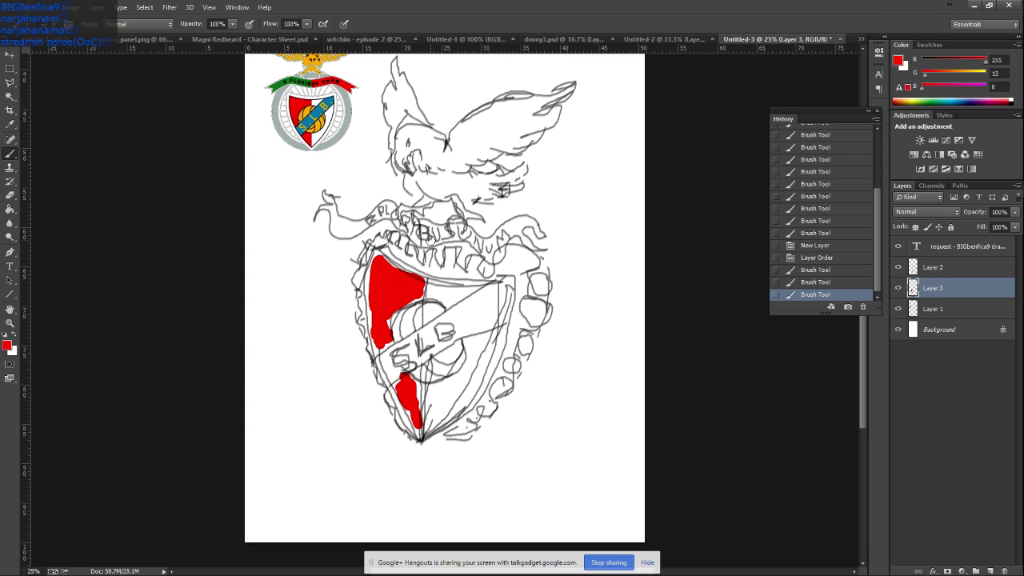
{"action": "mouse_move", "coordinate": [428, 228]}
{"action": "left_mouse_down"}
{"action": "mouse_move", "coordinate": [432, 237]}
{"action": "mouse_move", "coordinate": [418, 225]}
{"action": "mouse_move", "coordinate": [532, 242]}
{"action": "mouse_move", "coordinate": [538, 220]}
{"action": "mouse_move", "coordinate": [512, 218]}
{"action": "mouse_move", "coordinate": [480, 243]}
{"action": "mouse_move", "coordinate": [498, 253]}
{"action": "mouse_move", "coordinate": [489, 253]}
{"action": "left_mouse_up"}
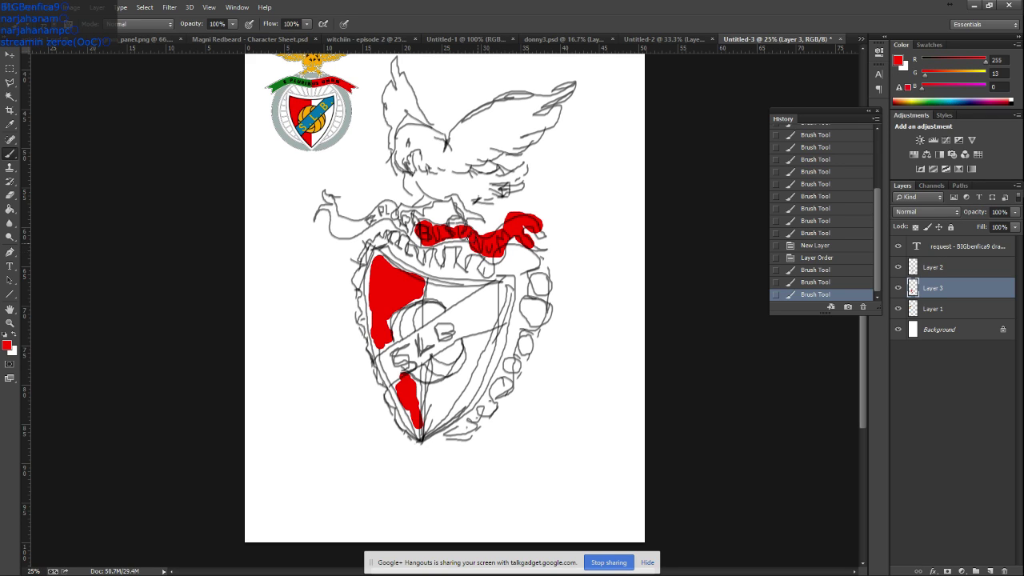
{"action": "left_click", "coordinate": [380, 241]}
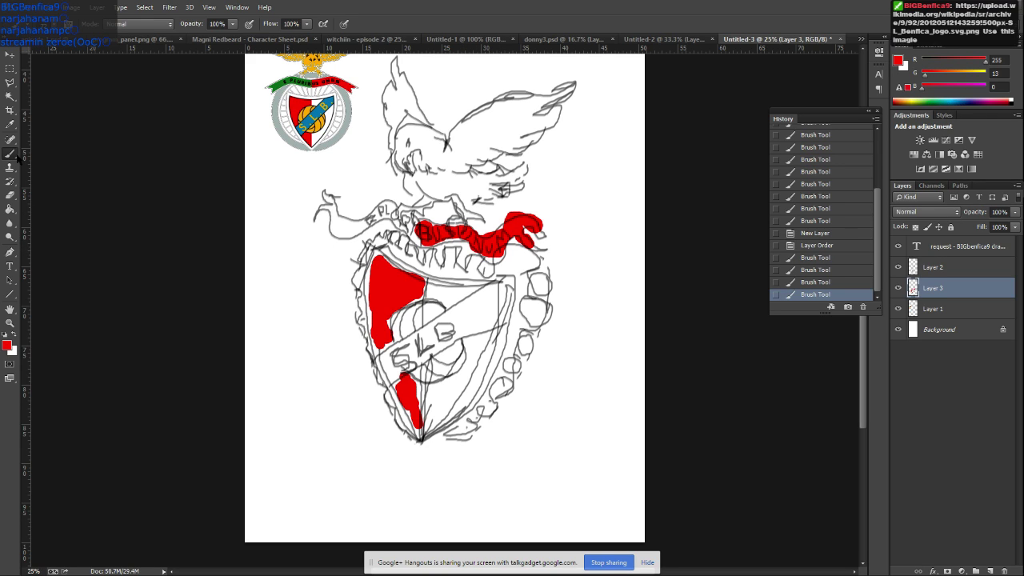
{"action": "key", "text": "x"}
{"action": "left_click", "coordinate": [10, 124]}
Sample green from the reference banner and brush it over the banner's left half
{"action": "left_click", "coordinate": [282, 83]}
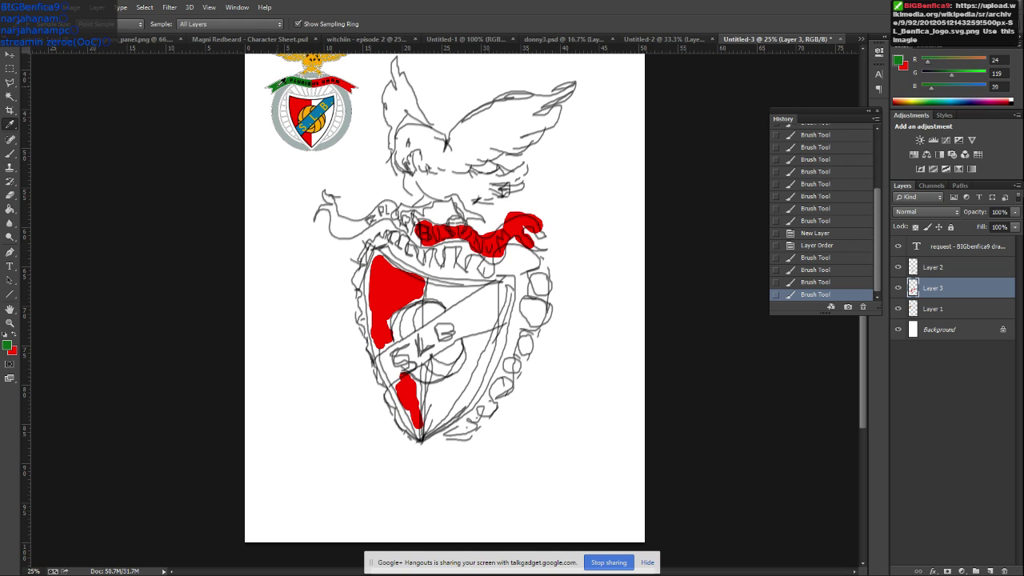
{"action": "key", "text": "x"}
{"action": "left_click", "coordinate": [9, 152]}
{"action": "left_click_drag", "start_coordinate": [415, 233], "coordinate": [389, 210]}
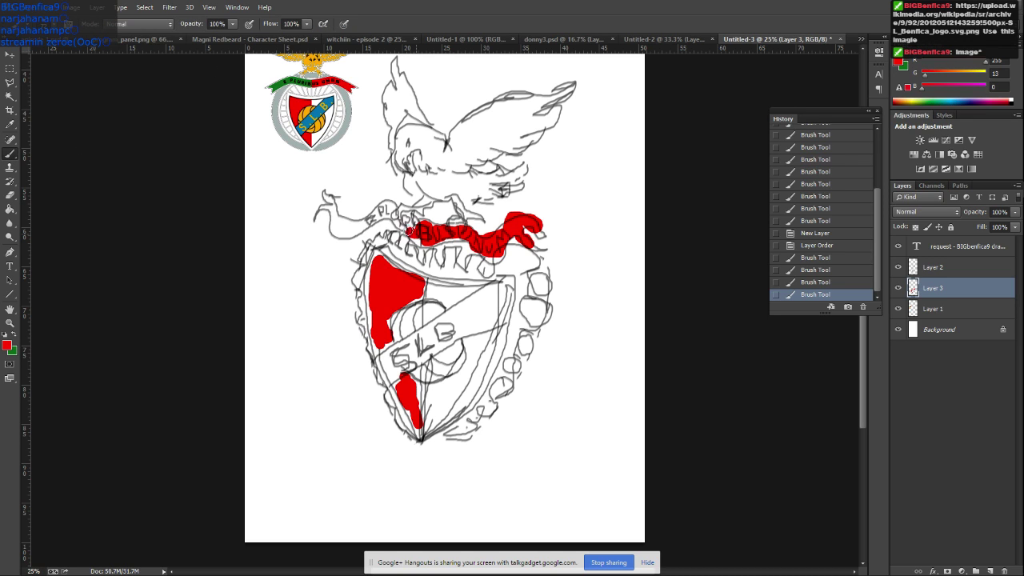
{"action": "left_click", "coordinate": [823, 284]}
{"action": "key", "text": "x"}
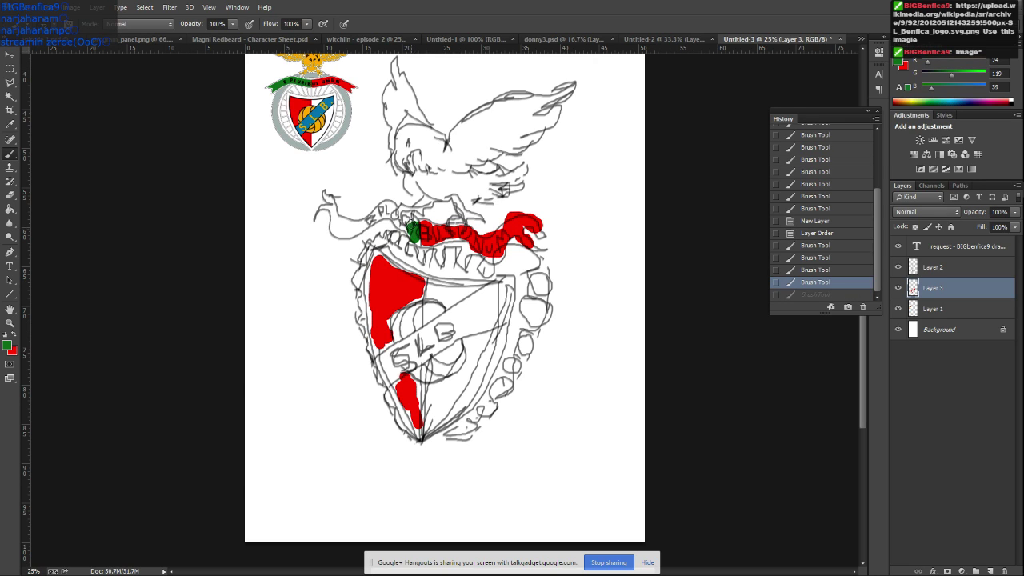
{"action": "mouse_move", "coordinate": [410, 228]}
{"action": "left_mouse_down"}
{"action": "mouse_move", "coordinate": [396, 213]}
{"action": "mouse_move", "coordinate": [339, 232]}
{"action": "mouse_move", "coordinate": [332, 209]}
{"action": "mouse_move", "coordinate": [319, 213]}
{"action": "mouse_move", "coordinate": [377, 224]}
{"action": "mouse_move", "coordinate": [380, 207]}
{"action": "mouse_move", "coordinate": [344, 234]}
{"action": "mouse_move", "coordinate": [334, 227]}
{"action": "mouse_move", "coordinate": [408, 224]}
{"action": "mouse_move", "coordinate": [482, 252]}
{"action": "mouse_move", "coordinate": [507, 234]}
{"action": "left_mouse_up"}
{"action": "key", "text": "x"}
{"action": "key", "text": "x"}
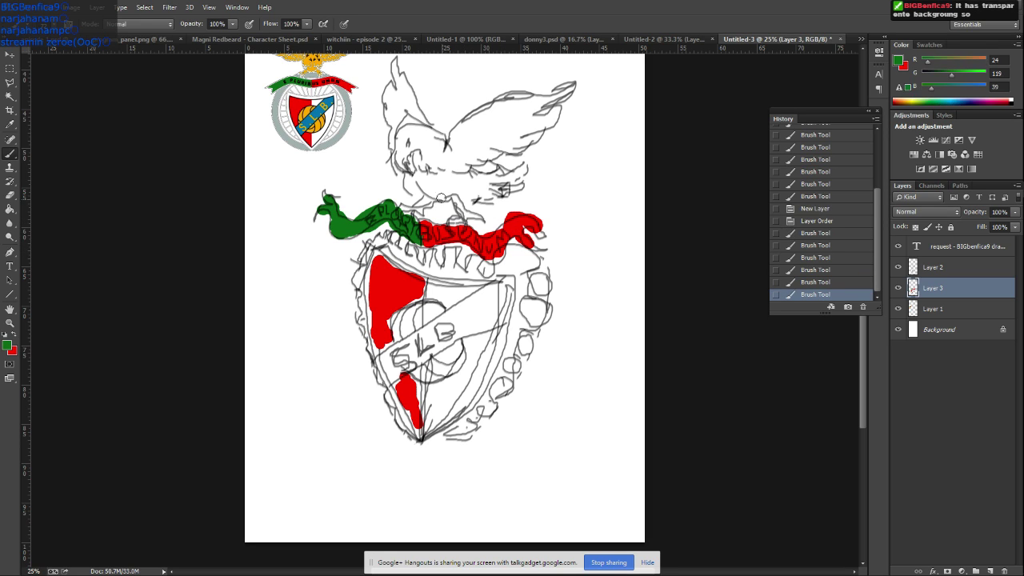
Sample gold from the reference eagle and paint the eagle's head, wings, body and feet
{"action": "key", "text": "i"}
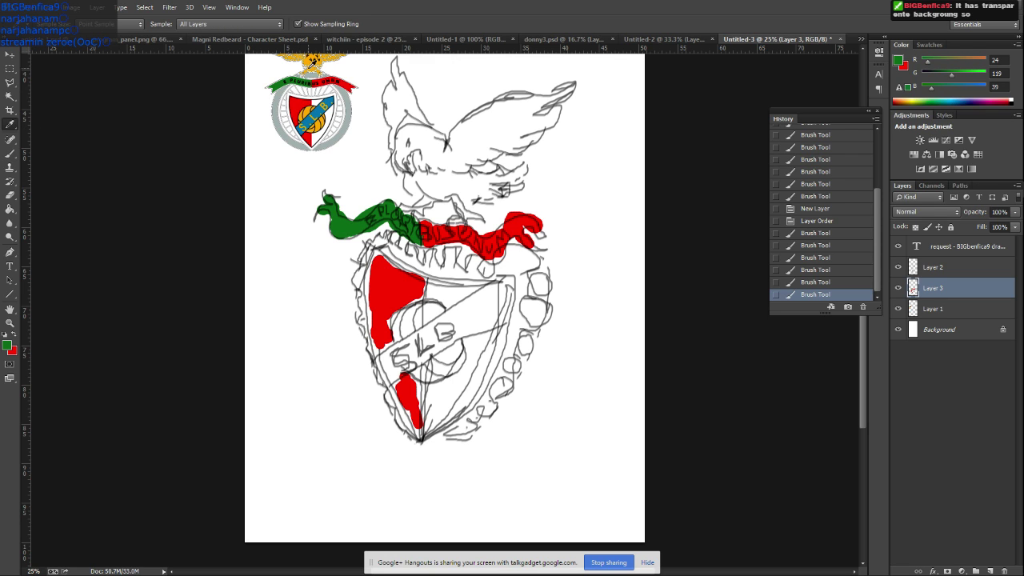
{"action": "left_click", "coordinate": [313, 60]}
{"action": "scroll", "coordinate": [313, 60], "scroll_direction": "up", "scroll_amount": 1}
{"action": "scroll", "coordinate": [312, 60], "scroll_direction": "up", "scroll_amount": 2}
{"action": "left_click", "coordinate": [11, 153]}
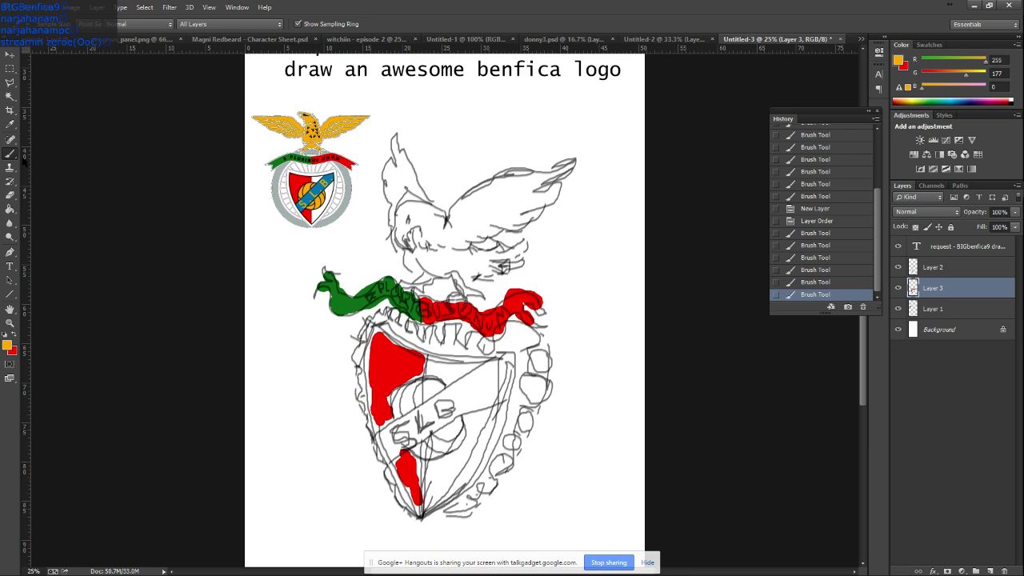
{"action": "mouse_move", "coordinate": [432, 272]}
{"action": "left_mouse_down"}
{"action": "mouse_move", "coordinate": [412, 220]}
{"action": "mouse_move", "coordinate": [423, 208]}
{"action": "mouse_move", "coordinate": [396, 206]}
{"action": "mouse_move", "coordinate": [393, 178]}
{"action": "mouse_move", "coordinate": [404, 192]}
{"action": "mouse_move", "coordinate": [383, 170]}
{"action": "mouse_move", "coordinate": [405, 156]}
{"action": "mouse_move", "coordinate": [398, 142]}
{"action": "mouse_move", "coordinate": [415, 192]}
{"action": "mouse_move", "coordinate": [457, 218]}
{"action": "mouse_move", "coordinate": [445, 225]}
{"action": "mouse_move", "coordinate": [486, 226]}
{"action": "mouse_move", "coordinate": [445, 217]}
{"action": "left_mouse_up"}
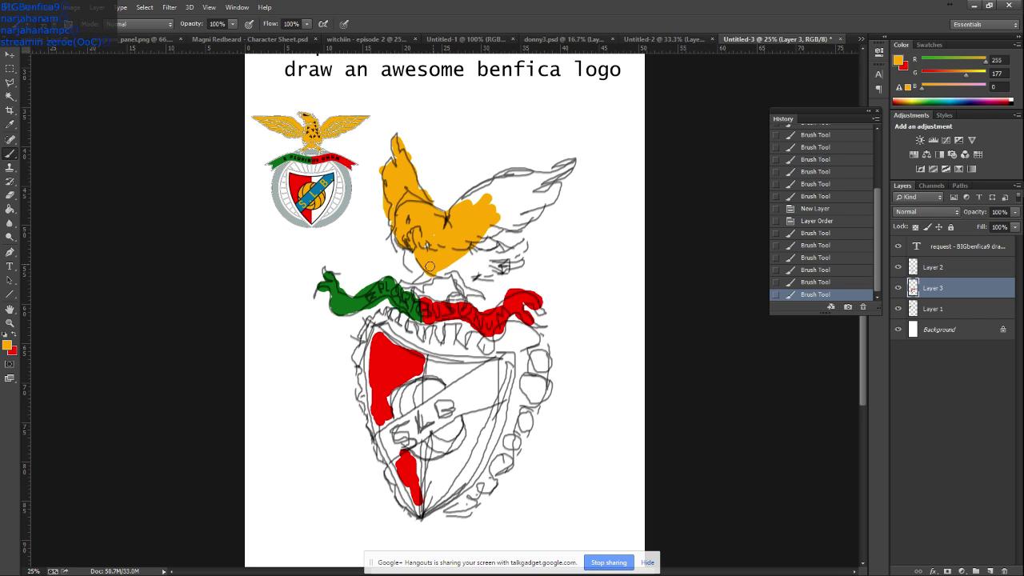
{"action": "mouse_move", "coordinate": [430, 266]}
{"action": "left_mouse_down"}
{"action": "mouse_move", "coordinate": [409, 286]}
{"action": "mouse_move", "coordinate": [452, 276]}
{"action": "mouse_move", "coordinate": [466, 298]}
{"action": "mouse_move", "coordinate": [452, 288]}
{"action": "mouse_move", "coordinate": [485, 253]}
{"action": "mouse_move", "coordinate": [436, 277]}
{"action": "mouse_move", "coordinate": [512, 254]}
{"action": "mouse_move", "coordinate": [500, 272]}
{"action": "mouse_move", "coordinate": [517, 258]}
{"action": "mouse_move", "coordinate": [486, 253]}
{"action": "mouse_move", "coordinate": [496, 218]}
{"action": "mouse_move", "coordinate": [519, 225]}
{"action": "mouse_move", "coordinate": [549, 202]}
{"action": "mouse_move", "coordinate": [552, 172]}
{"action": "mouse_move", "coordinate": [567, 170]}
{"action": "mouse_move", "coordinate": [520, 208]}
{"action": "mouse_move", "coordinate": [488, 216]}
{"action": "mouse_move", "coordinate": [524, 188]}
{"action": "mouse_move", "coordinate": [456, 210]}
{"action": "mouse_move", "coordinate": [528, 172]}
{"action": "left_mouse_up"}
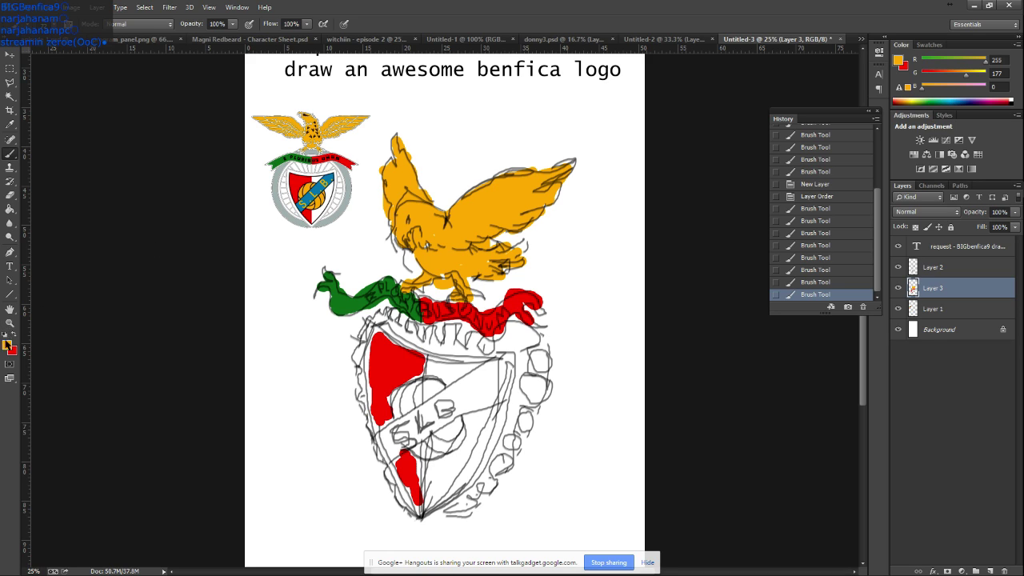
Sample the reference ring's gray and shade below the eagle and the shield's right and lower-left edges
{"action": "left_click", "coordinate": [11, 124]}
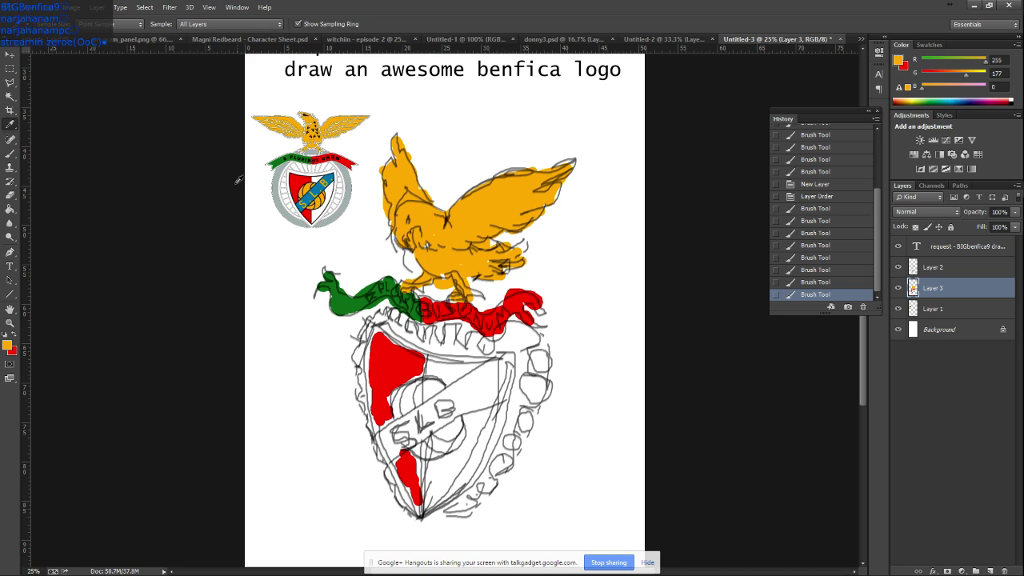
{"action": "left_click", "coordinate": [279, 183]}
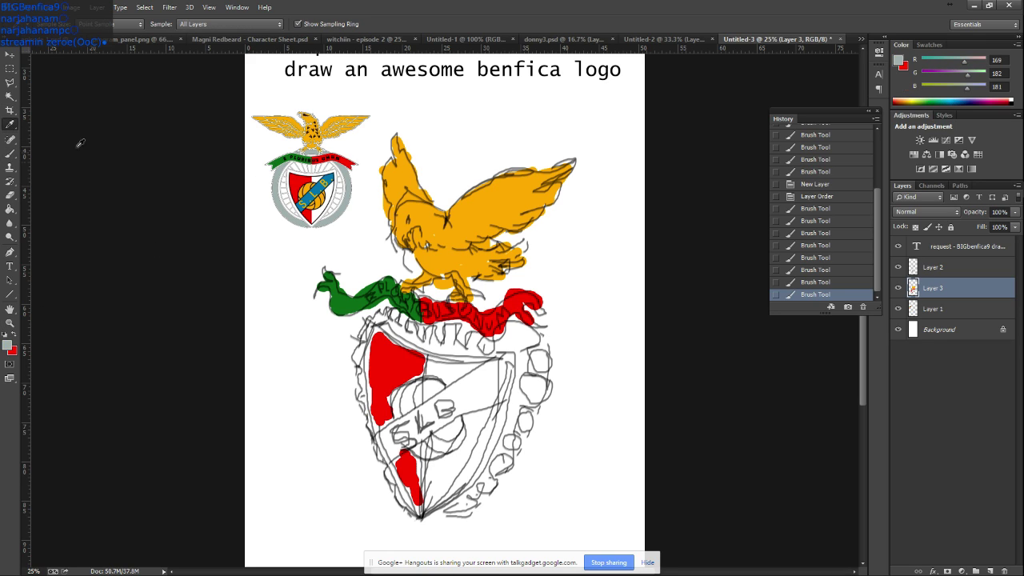
{"action": "left_click", "coordinate": [10, 153]}
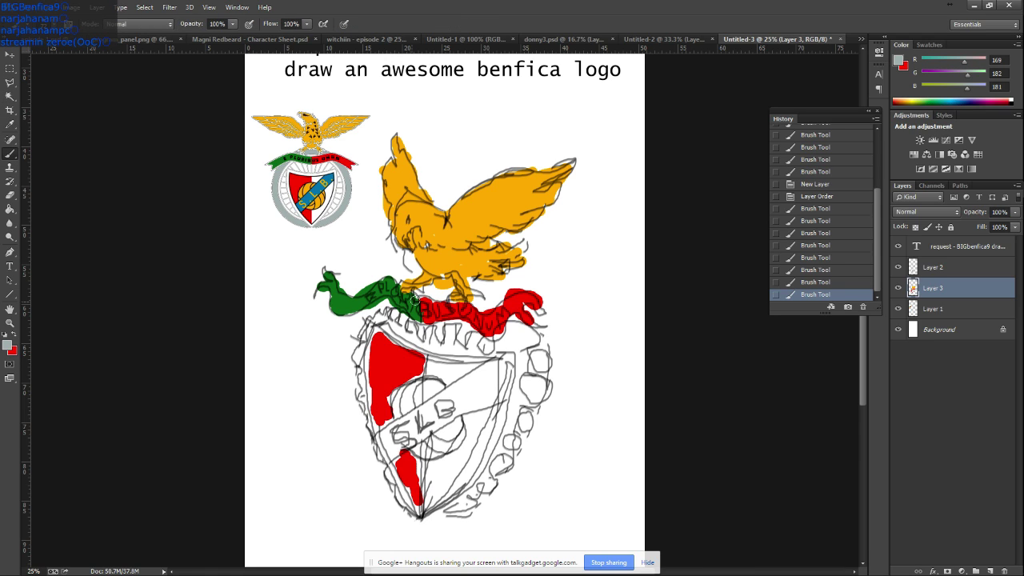
{"action": "mouse_move", "coordinate": [432, 292]}
{"action": "left_mouse_down"}
{"action": "mouse_move", "coordinate": [526, 324]}
{"action": "mouse_move", "coordinate": [557, 381]}
{"action": "mouse_move", "coordinate": [550, 425]}
{"action": "mouse_move", "coordinate": [521, 479]}
{"action": "mouse_move", "coordinate": [482, 516]}
{"action": "mouse_move", "coordinate": [428, 525]}
{"action": "mouse_move", "coordinate": [474, 513]}
{"action": "left_mouse_up"}
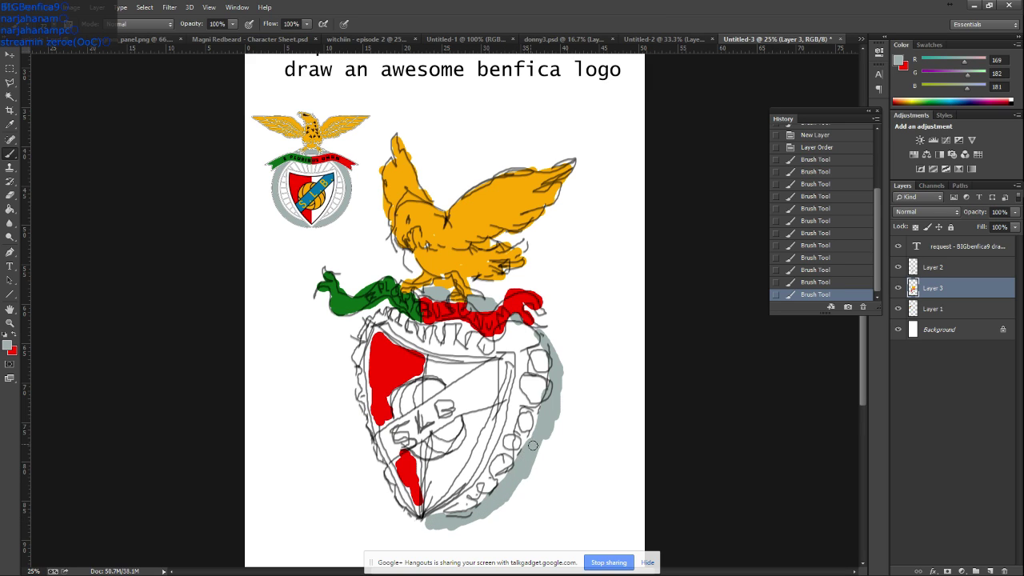
{"action": "mouse_move", "coordinate": [534, 450]}
{"action": "left_mouse_down"}
{"action": "mouse_move", "coordinate": [524, 476]}
{"action": "mouse_move", "coordinate": [560, 384]}
{"action": "mouse_move", "coordinate": [528, 317]}
{"action": "left_mouse_up"}
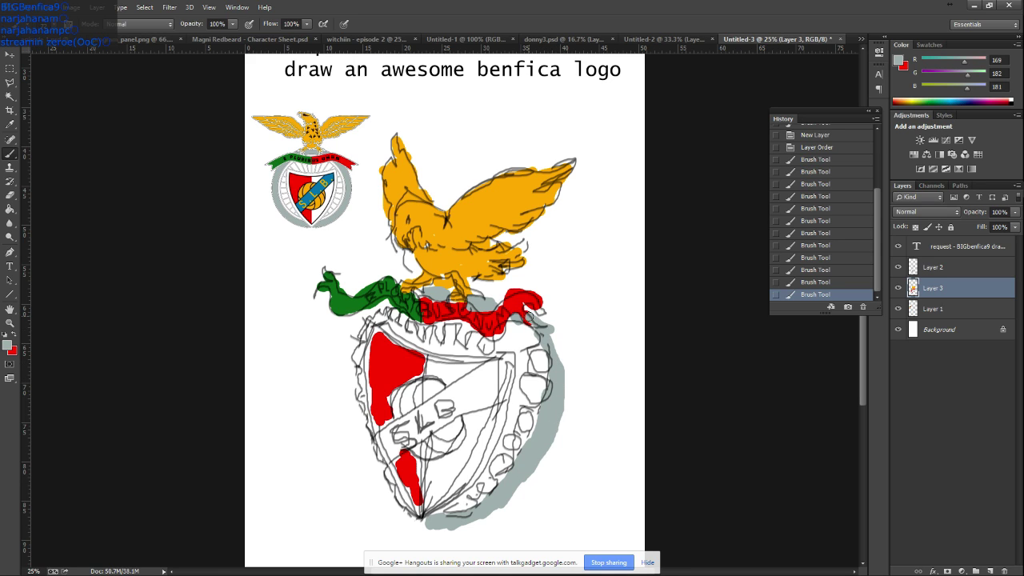
{"action": "mouse_move", "coordinate": [427, 521]}
{"action": "left_mouse_down"}
{"action": "mouse_move", "coordinate": [383, 486]}
{"action": "mouse_move", "coordinate": [357, 404]}
{"action": "mouse_move", "coordinate": [352, 352]}
{"action": "mouse_move", "coordinate": [364, 323]}
{"action": "mouse_move", "coordinate": [392, 304]}
{"action": "left_mouse_up"}
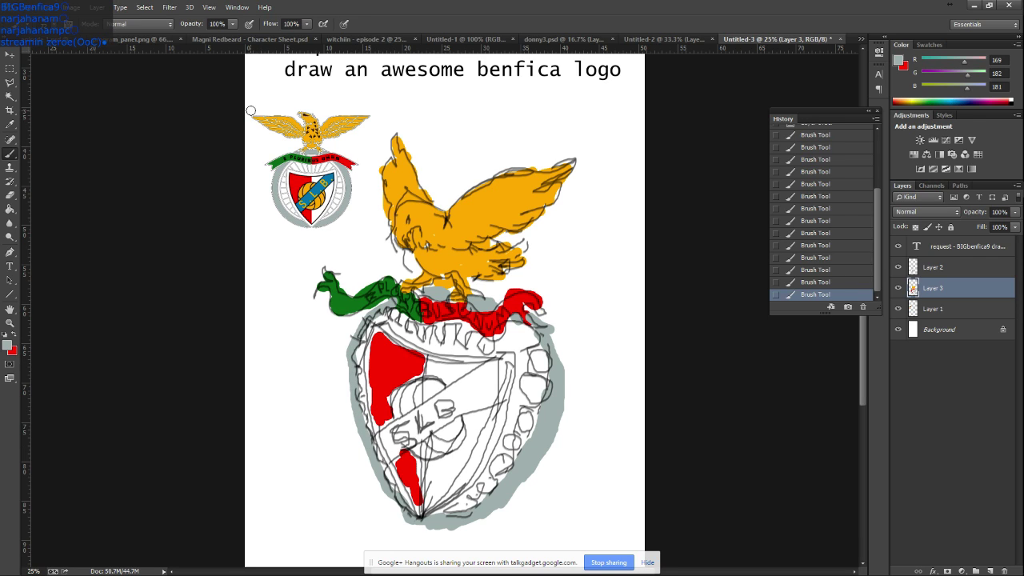
Sample gold from the reference logo and paint the ball at the shield's center
{"action": "left_click", "coordinate": [10, 124]}
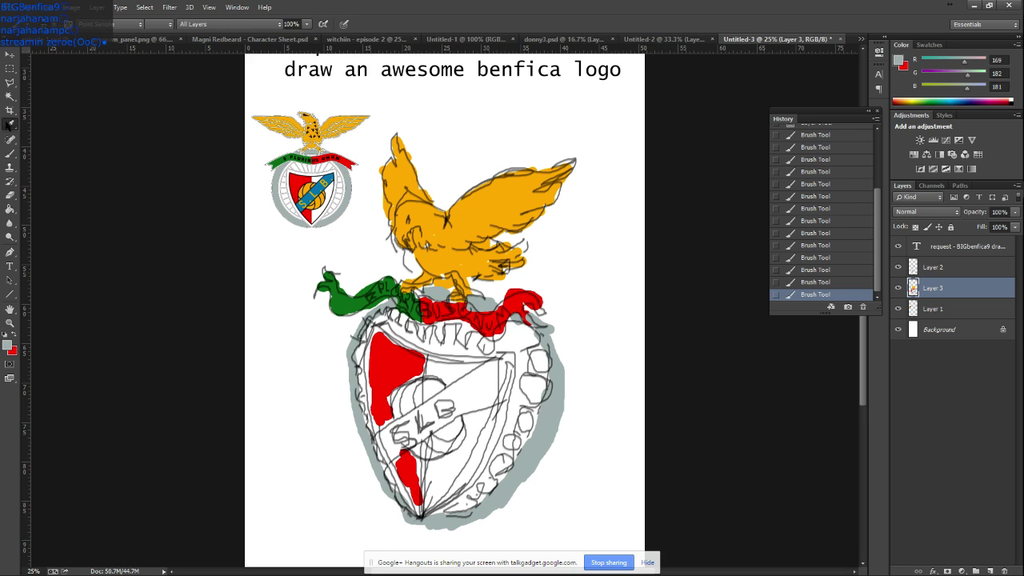
{"action": "left_click", "coordinate": [309, 185]}
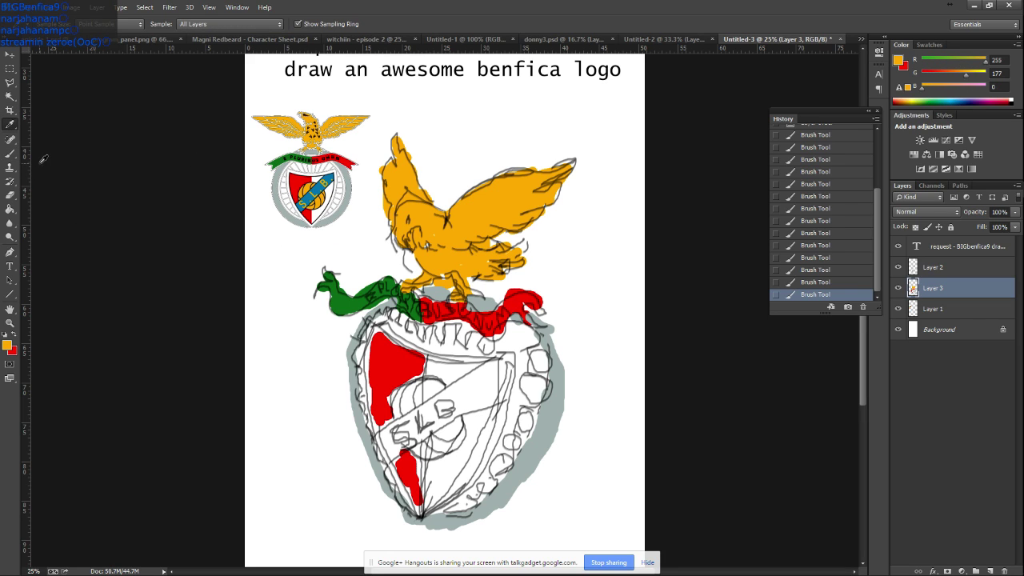
{"action": "left_click", "coordinate": [10, 152]}
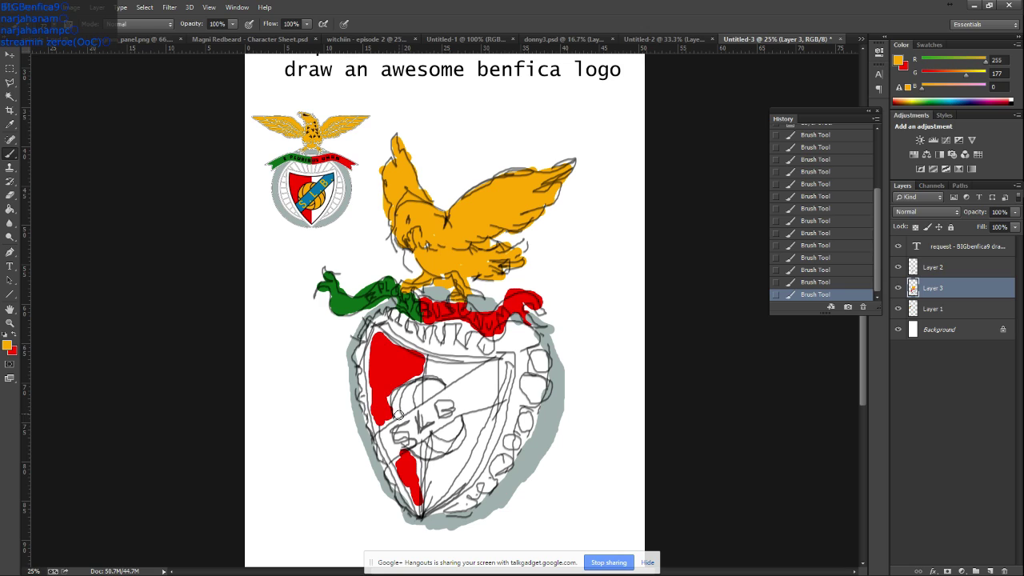
{"action": "mouse_move", "coordinate": [398, 415]}
{"action": "left_mouse_down"}
{"action": "mouse_move", "coordinate": [429, 386]}
{"action": "mouse_move", "coordinate": [404, 400]}
{"action": "mouse_move", "coordinate": [427, 396]}
{"action": "left_mouse_up"}
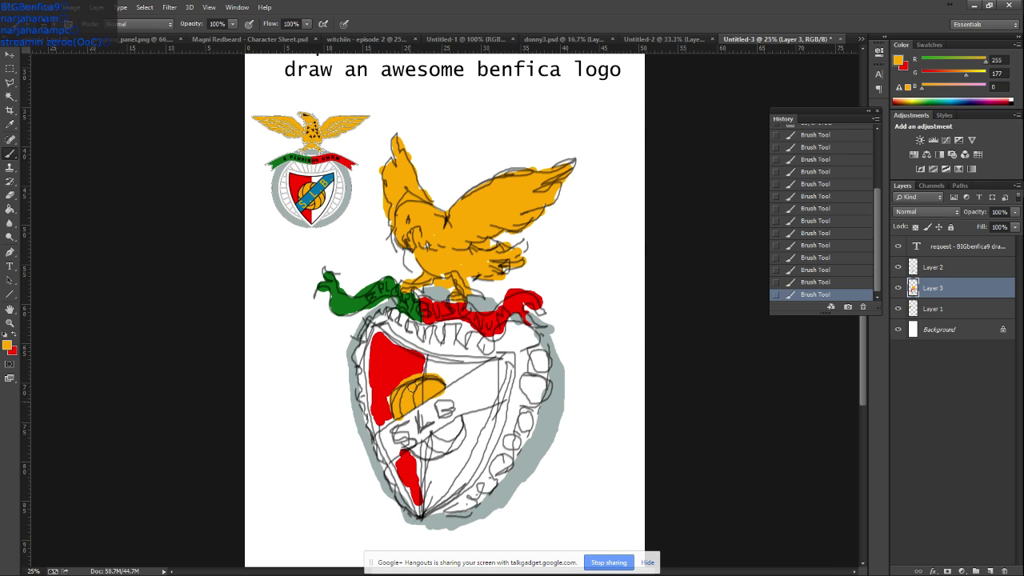
{"action": "mouse_move", "coordinate": [412, 450]}
{"action": "left_mouse_down"}
{"action": "mouse_move", "coordinate": [433, 460]}
{"action": "mouse_move", "coordinate": [461, 422]}
{"action": "mouse_move", "coordinate": [432, 444]}
{"action": "mouse_move", "coordinate": [449, 425]}
{"action": "mouse_move", "coordinate": [460, 438]}
{"action": "mouse_move", "coordinate": [396, 432]}
{"action": "mouse_move", "coordinate": [408, 442]}
{"action": "mouse_move", "coordinate": [420, 419]}
{"action": "mouse_move", "coordinate": [444, 415]}
{"action": "mouse_move", "coordinate": [440, 400]}
{"action": "mouse_move", "coordinate": [454, 398]}
{"action": "mouse_move", "coordinate": [433, 417]}
{"action": "left_mouse_up"}
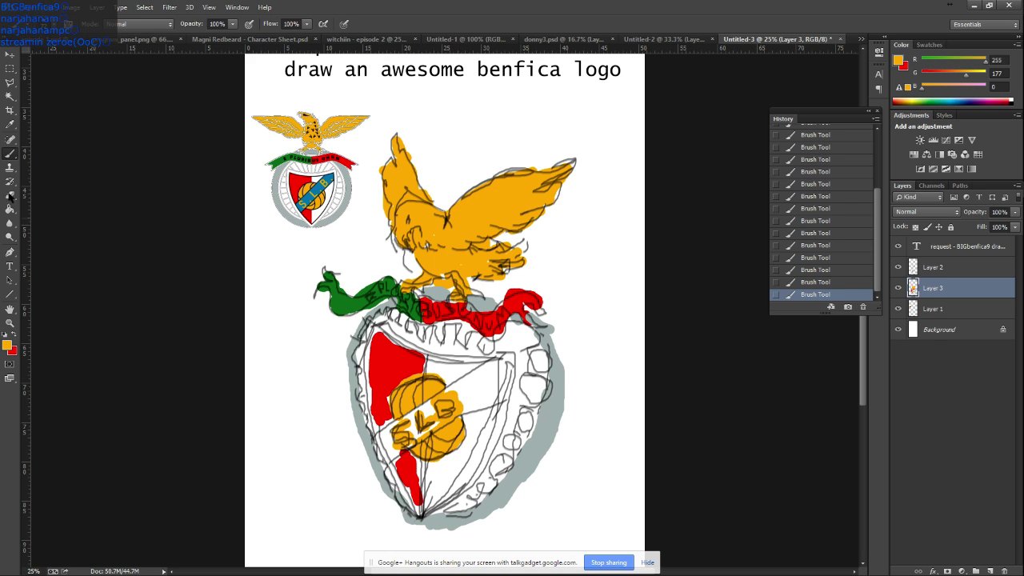
Sample blue from the reference logo's sash
{"action": "left_click", "coordinate": [9, 124]}
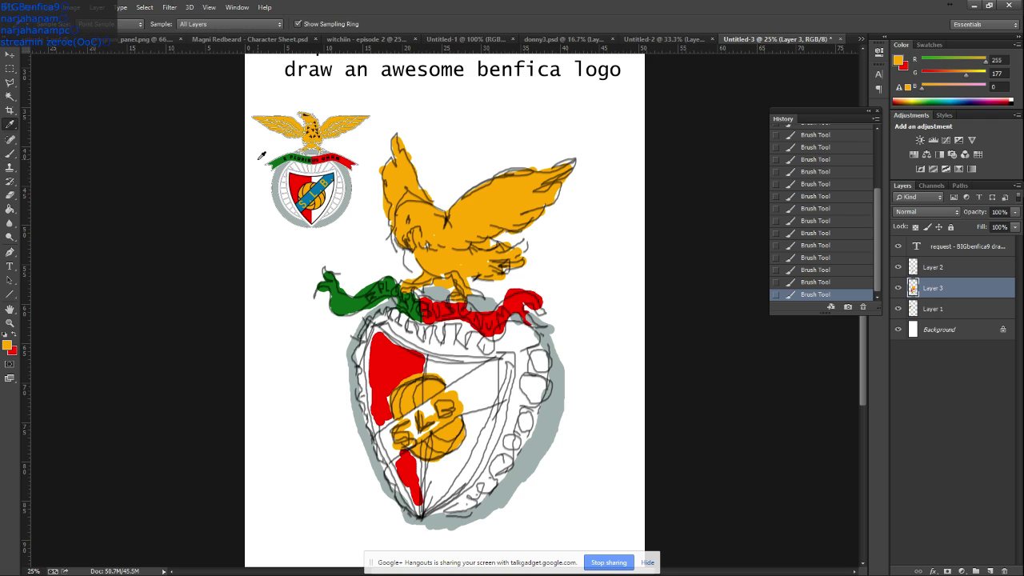
{"action": "left_click", "coordinate": [308, 196]}
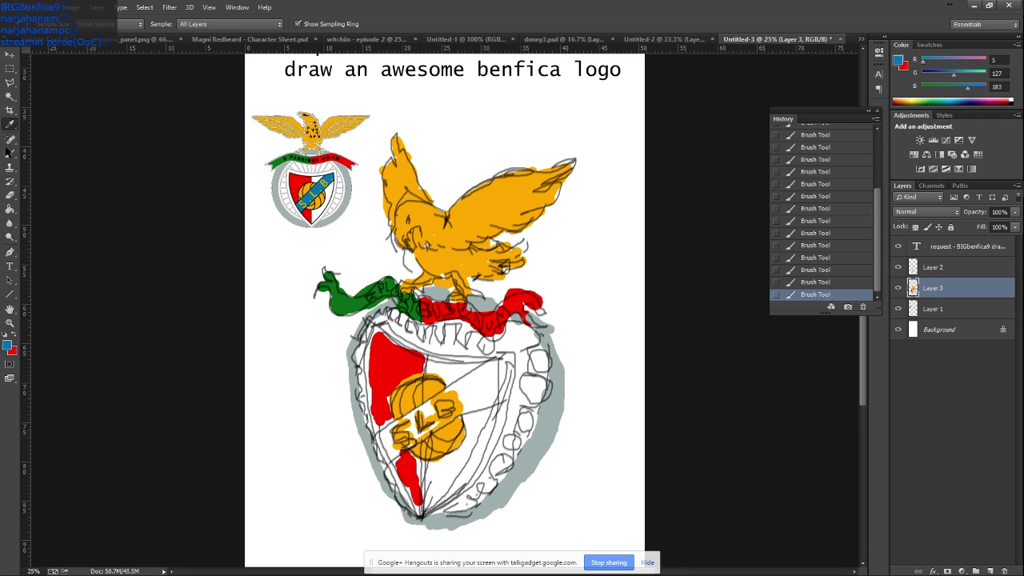
{"action": "left_click", "coordinate": [9, 153]}
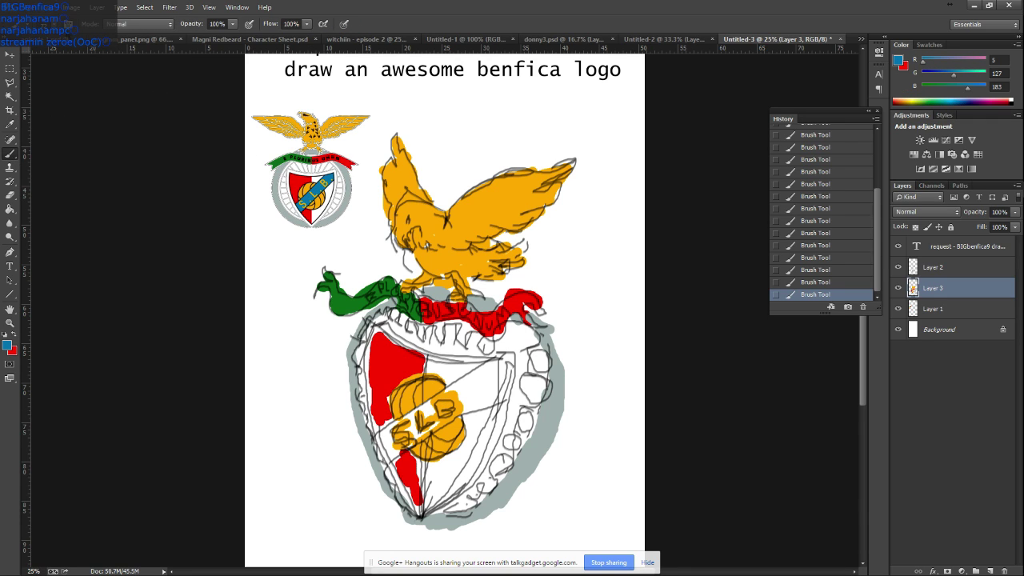
{"action": "left_click", "coordinate": [45, 7]}
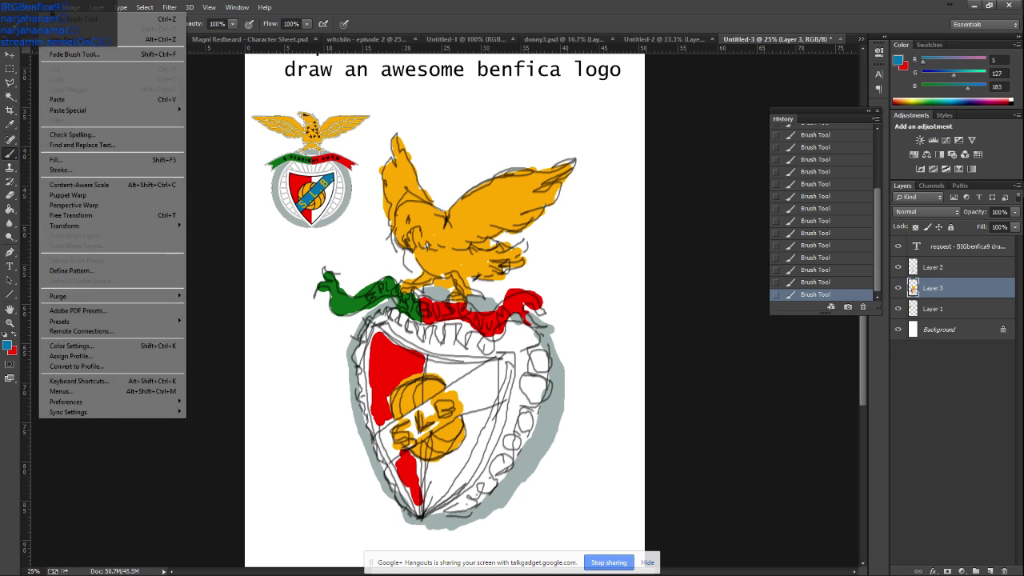
{"action": "key", "text": "Escape"}
Shrink the brush and paint the shield's diagonal sash blue around the letters
{"action": "left_click", "coordinate": [56, 24]}
{"action": "left_click", "coordinate": [71, 56]}
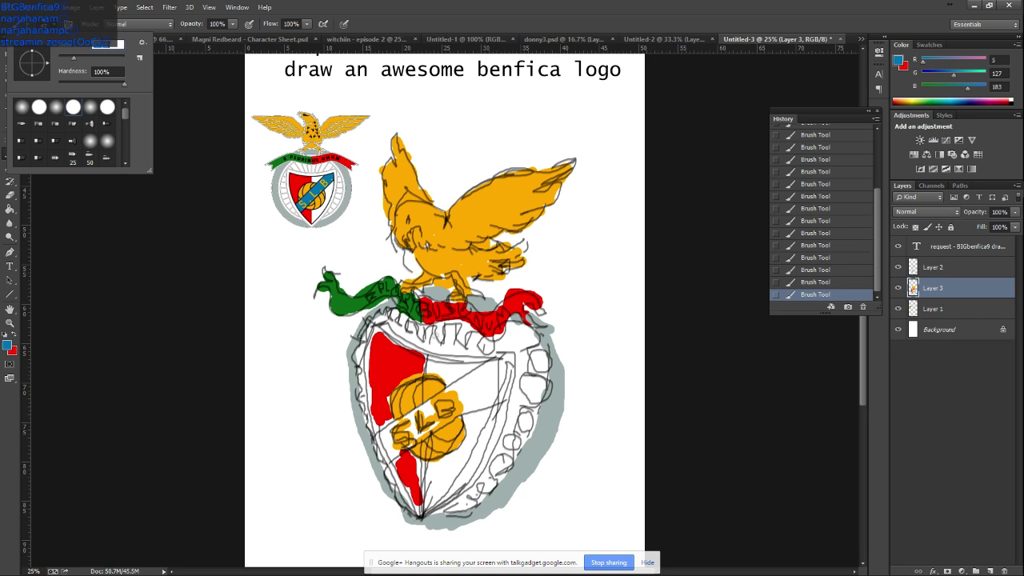
{"action": "left_click", "coordinate": [445, 405]}
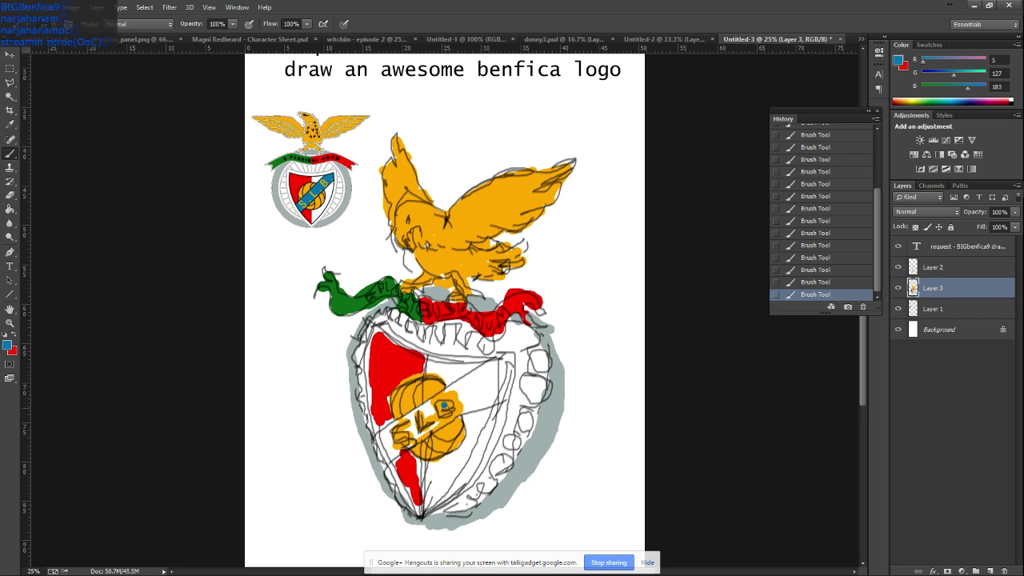
{"action": "mouse_move", "coordinate": [445, 408]}
{"action": "left_mouse_down"}
{"action": "mouse_move", "coordinate": [497, 404]}
{"action": "mouse_move", "coordinate": [451, 390]}
{"action": "mouse_move", "coordinate": [468, 411]}
{"action": "mouse_move", "coordinate": [478, 387]}
{"action": "mouse_move", "coordinate": [469, 390]}
{"action": "mouse_move", "coordinate": [477, 402]}
{"action": "mouse_move", "coordinate": [491, 405]}
{"action": "mouse_move", "coordinate": [472, 381]}
{"action": "mouse_move", "coordinate": [480, 388]}
{"action": "mouse_move", "coordinate": [487, 366]}
{"action": "left_mouse_up"}
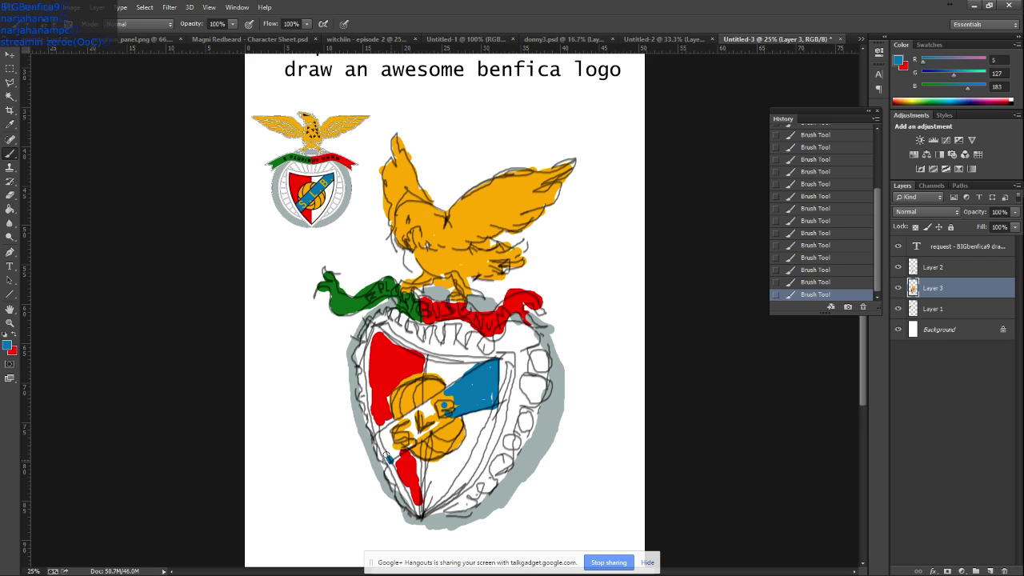
{"action": "mouse_move", "coordinate": [393, 461]}
{"action": "left_mouse_down"}
{"action": "mouse_move", "coordinate": [381, 436]}
{"action": "mouse_move", "coordinate": [404, 440]}
{"action": "mouse_move", "coordinate": [410, 416]}
{"action": "mouse_move", "coordinate": [414, 442]}
{"action": "mouse_move", "coordinate": [385, 459]}
{"action": "mouse_move", "coordinate": [391, 448]}
{"action": "left_mouse_up"}
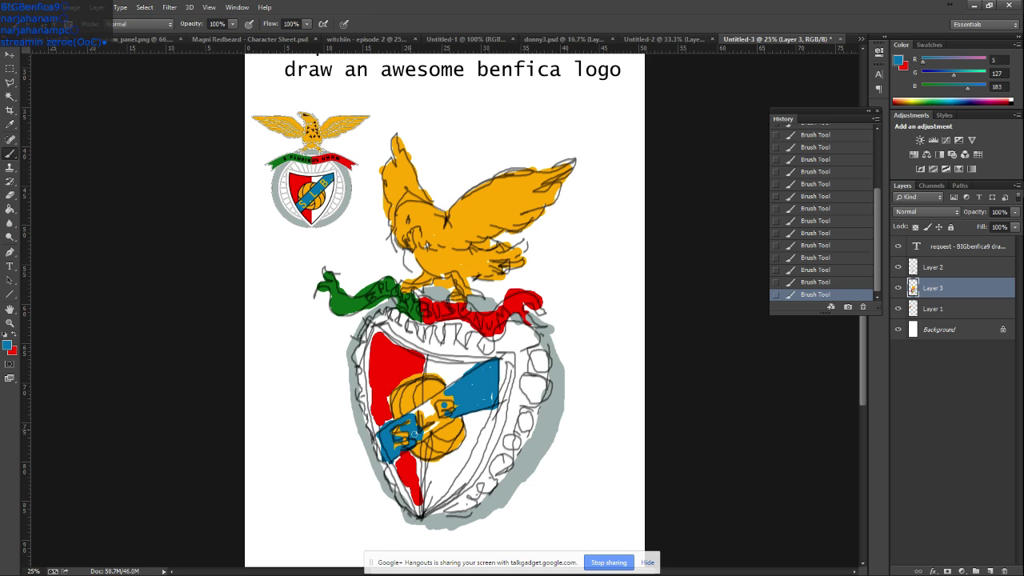
{"action": "mouse_move", "coordinate": [431, 432]}
{"action": "left_mouse_down"}
{"action": "mouse_move", "coordinate": [433, 414]}
{"action": "mouse_move", "coordinate": [410, 417]}
{"action": "mouse_move", "coordinate": [446, 398]}
{"action": "left_mouse_up"}
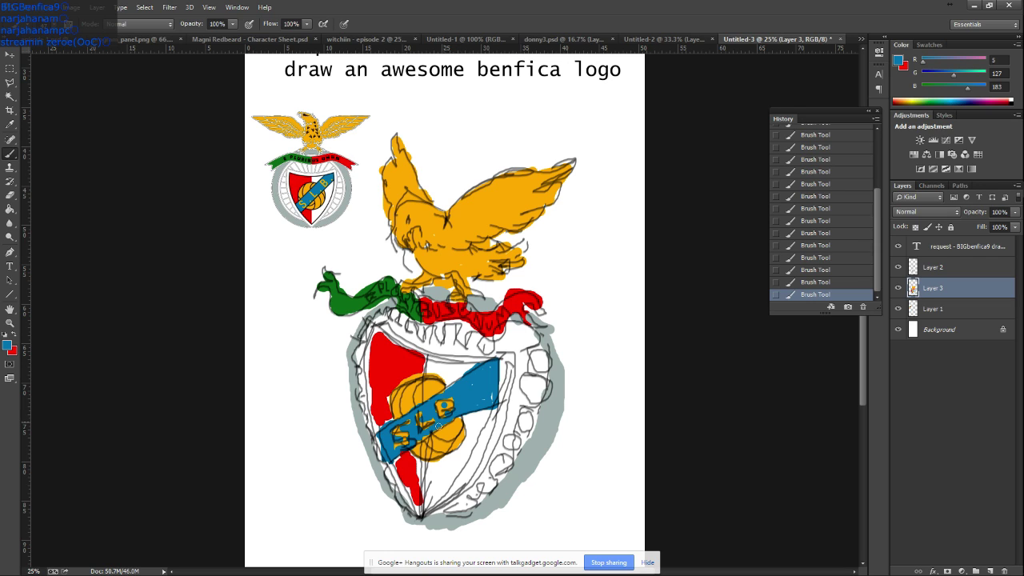
Undo the last blue stroke and repaint the SLB letters gold sampled from the eagle
{"action": "key", "text": "x"}
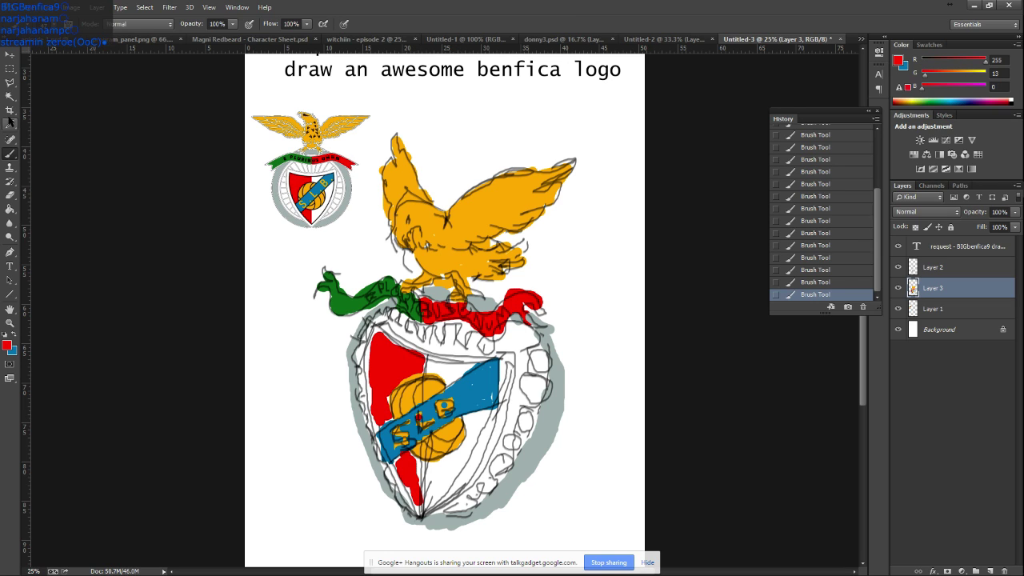
{"action": "left_click", "coordinate": [11, 124]}
{"action": "key", "text": "ctrl+z"}
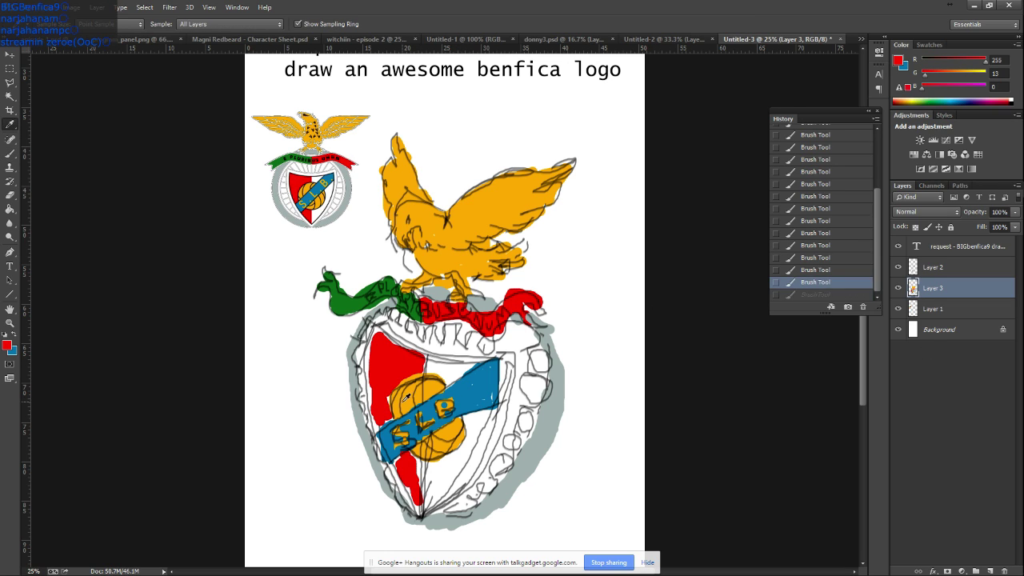
{"action": "left_click", "coordinate": [410, 396]}
{"action": "left_click", "coordinate": [10, 153]}
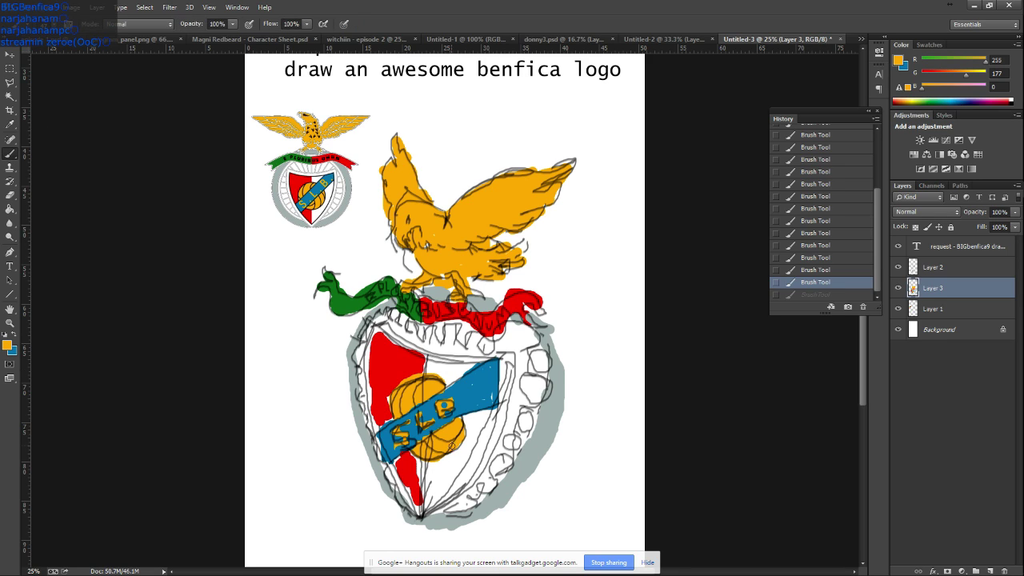
{"action": "left_click_drag", "start_coordinate": [417, 416], "coordinate": [448, 416]}
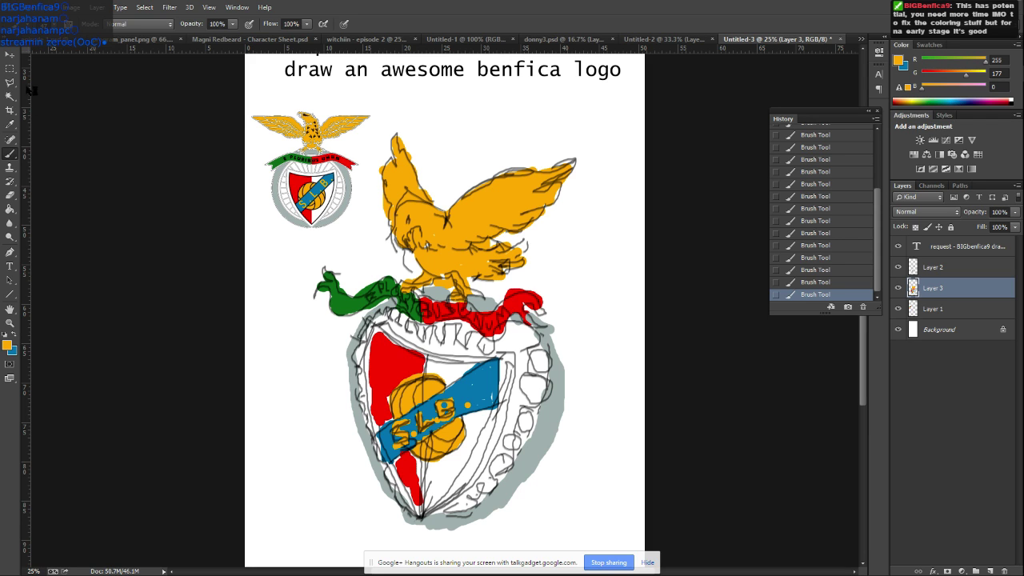
Save the crest and zoom out to view the whole canvas
{"action": "left_click", "coordinate": [11, 69]}
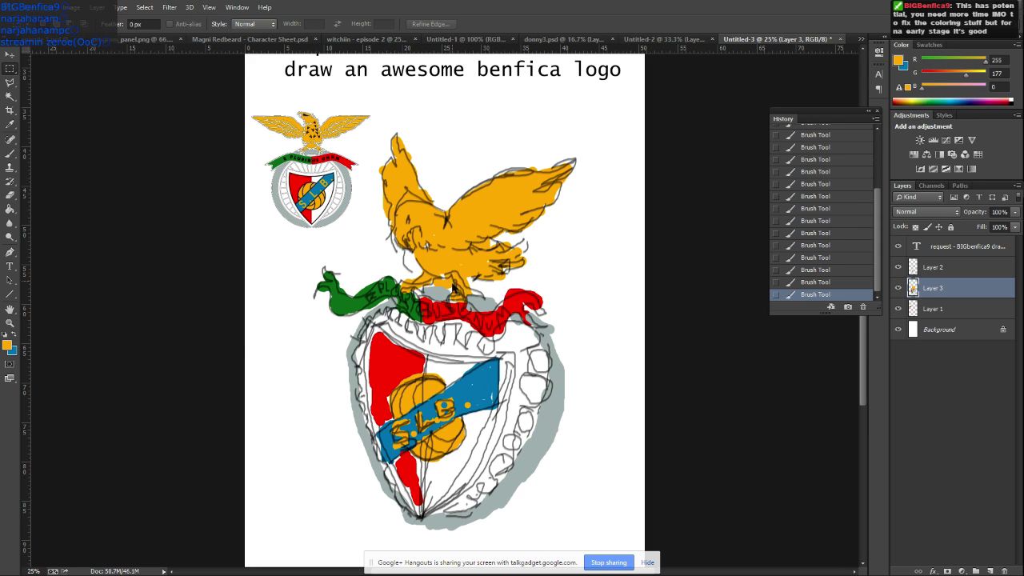
{"action": "key", "text": "ctrl+s"}
{"action": "left_click", "coordinate": [440, 332]}
{"action": "key", "text": "ctrl+minus"}
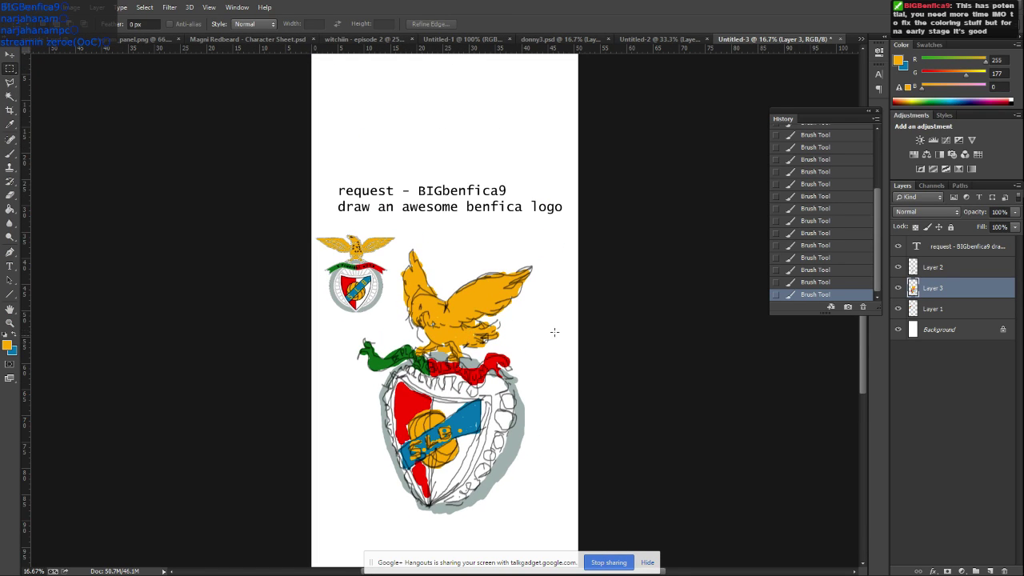